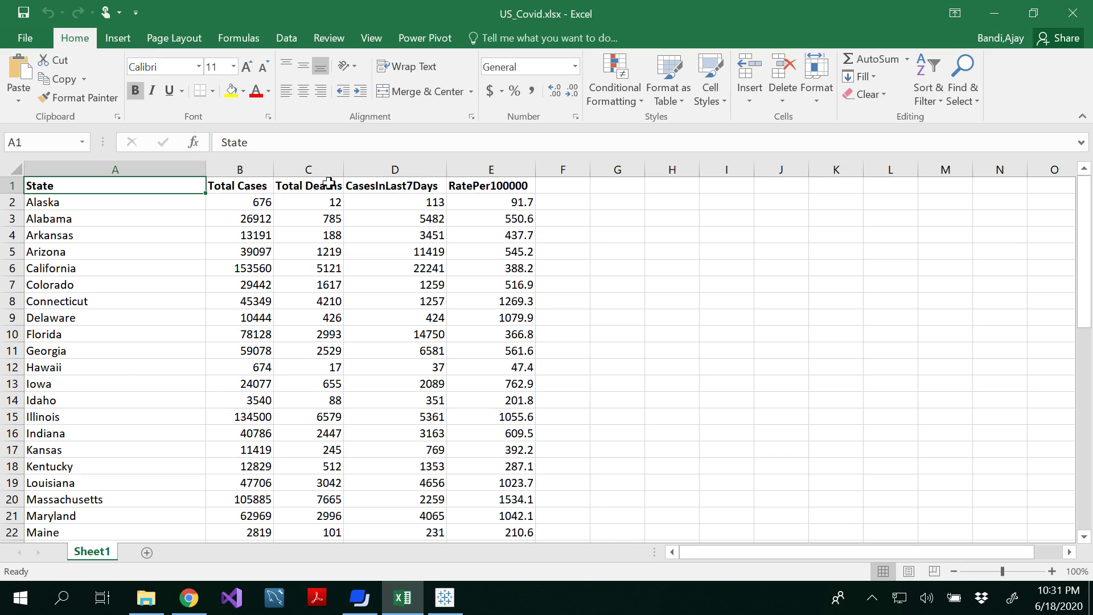
Close the Excel workbook and connect Tableau to US_Covid.xlsx as a data source
click(1073, 13)
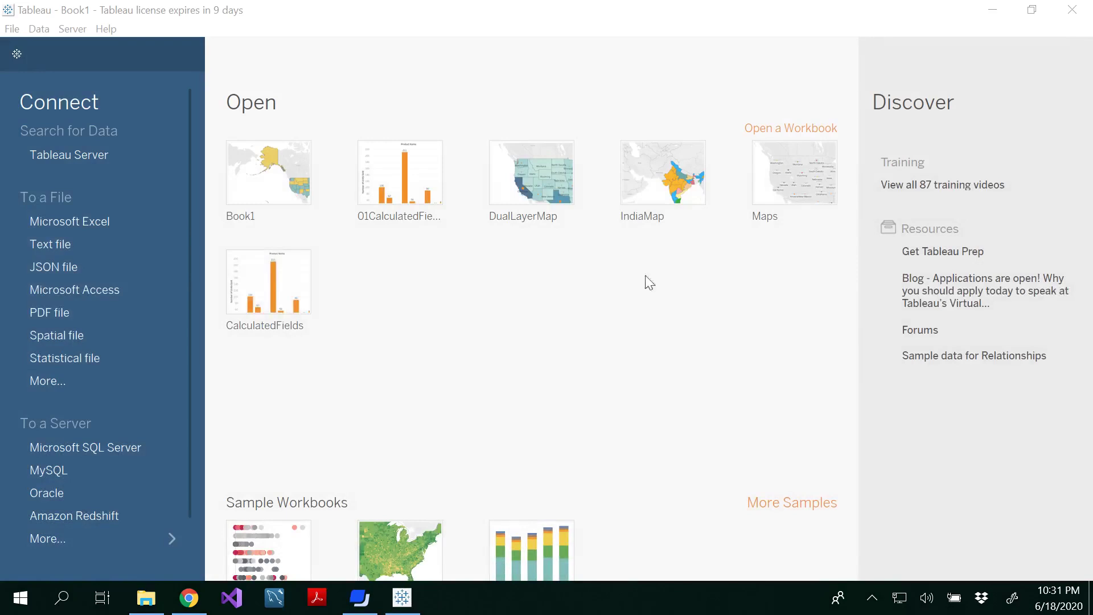
click(70, 219)
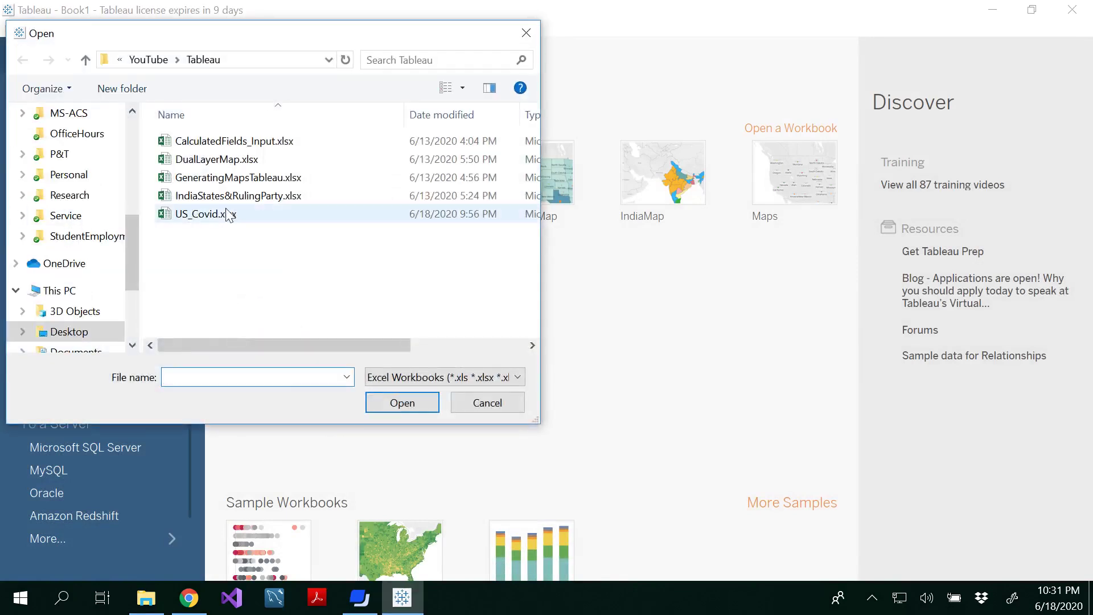
click(205, 214)
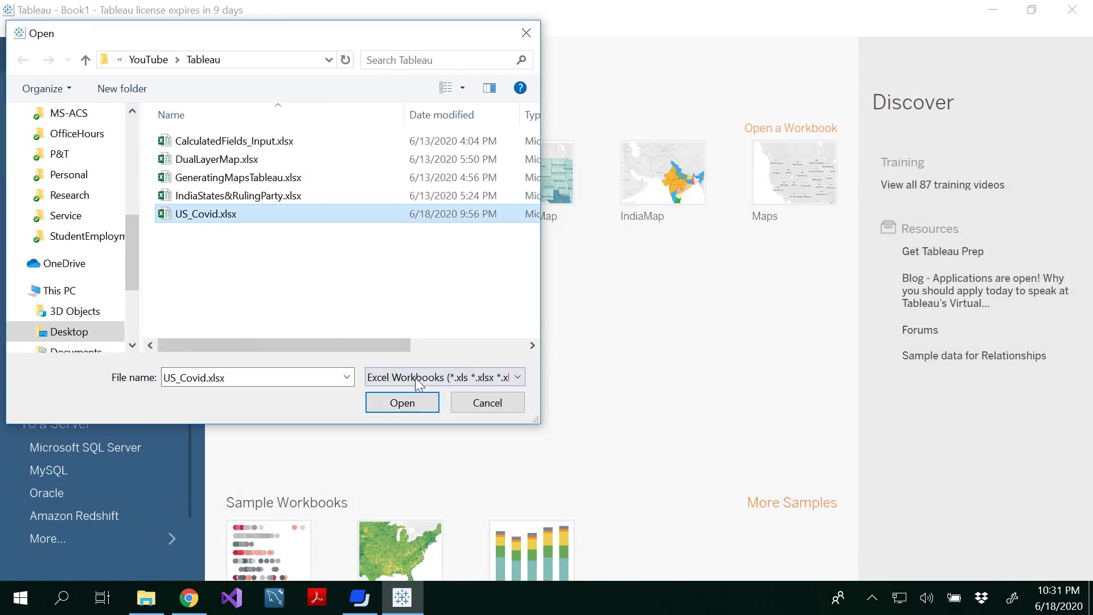
click(402, 406)
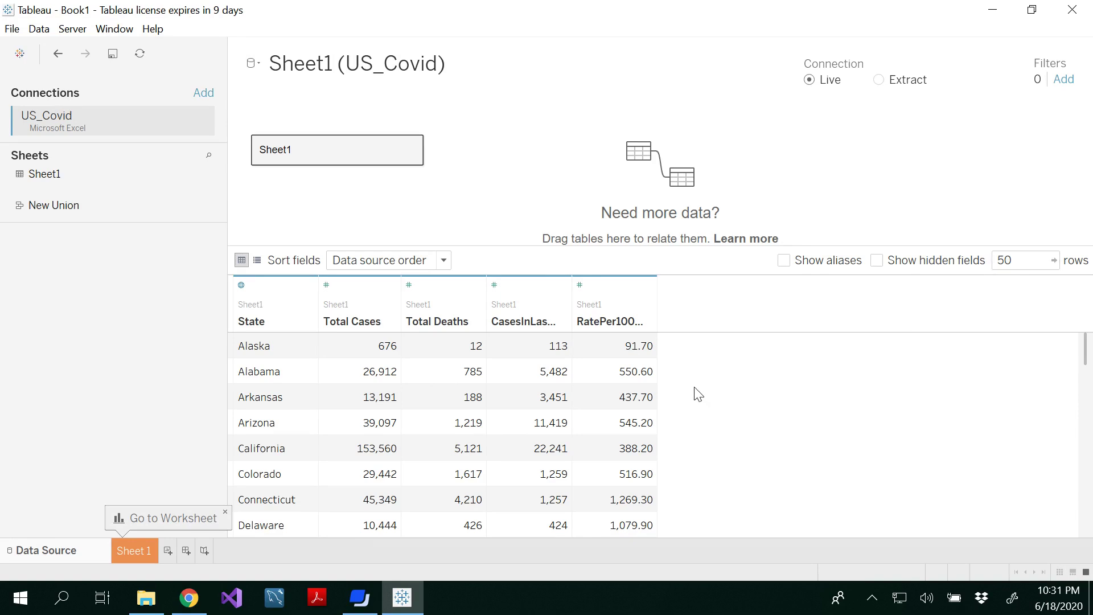
Go to Sheet 1 and bring up the State field's context menu
click(132, 552)
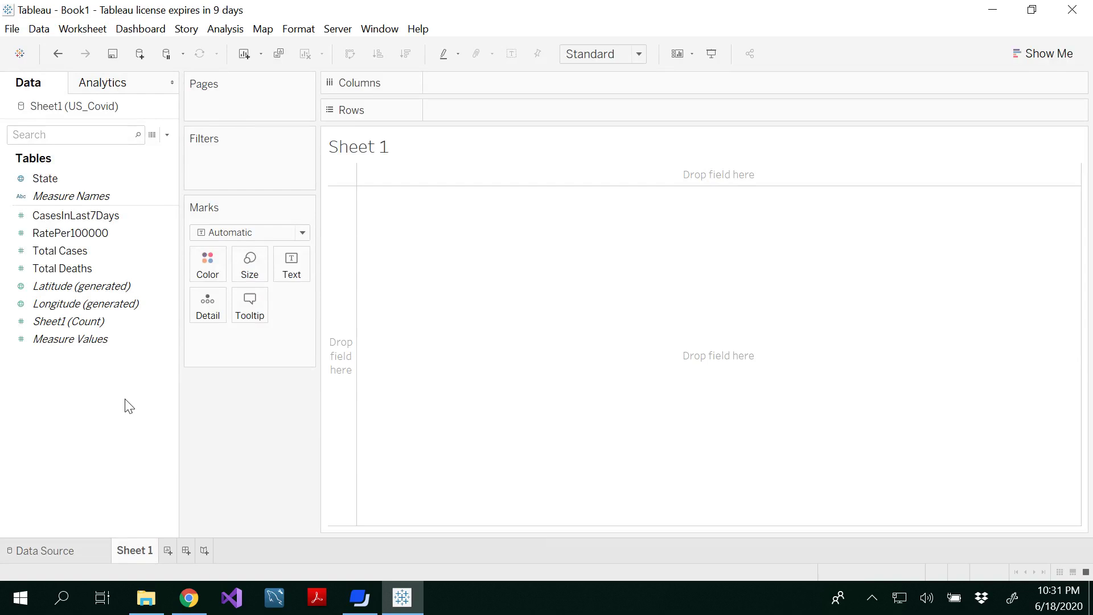
right_click(61, 175)
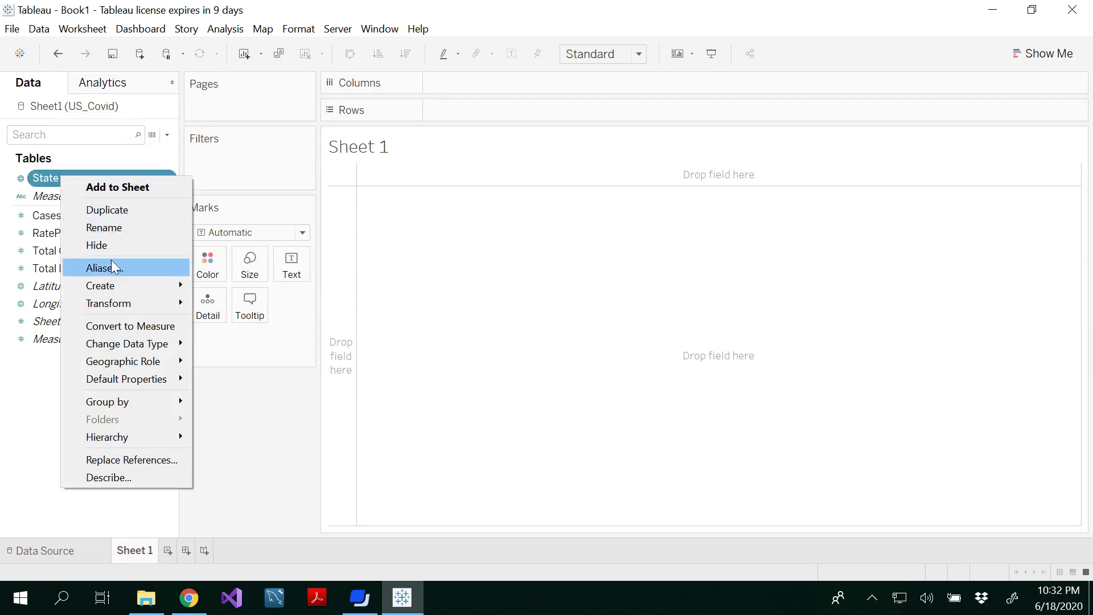
mouse_move(128, 286)
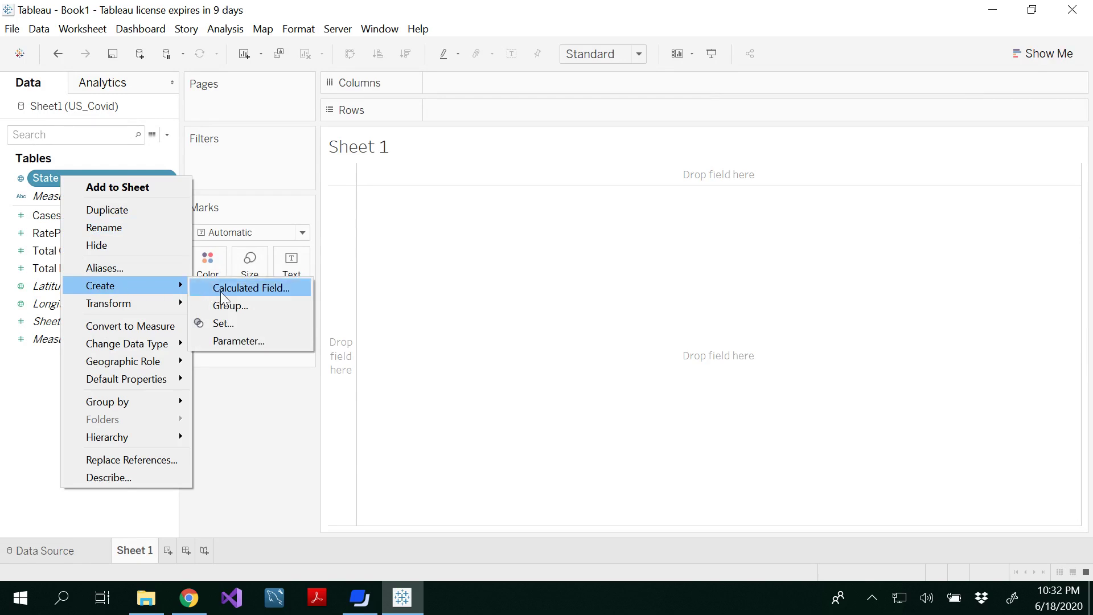
Define a State set by condition Sum of Total Cases <= 10,000, named mySet1000
click(221, 323)
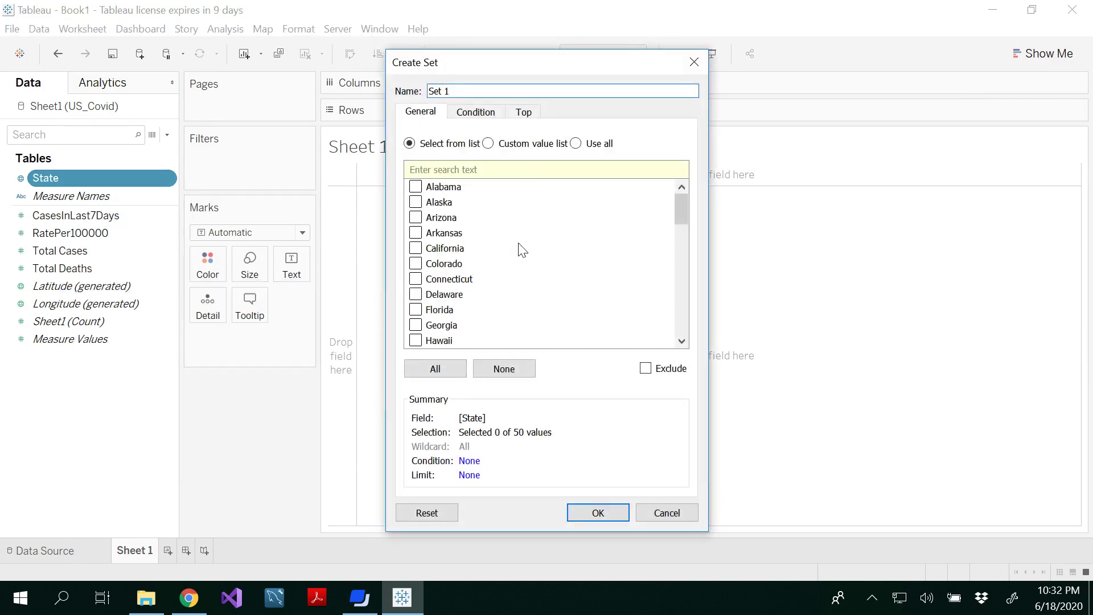
click(483, 119)
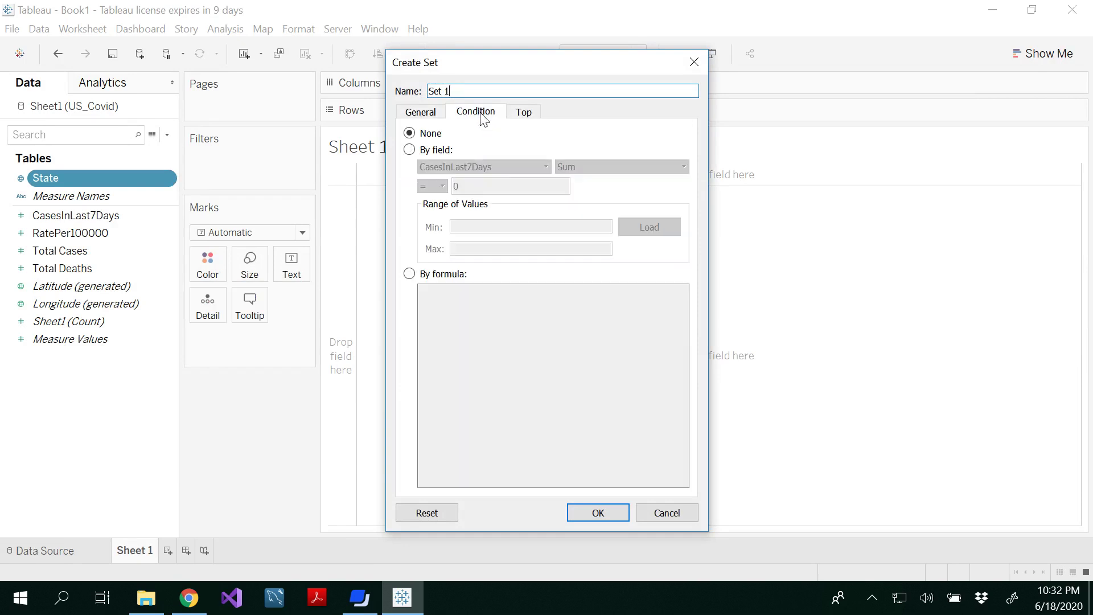
click(412, 150)
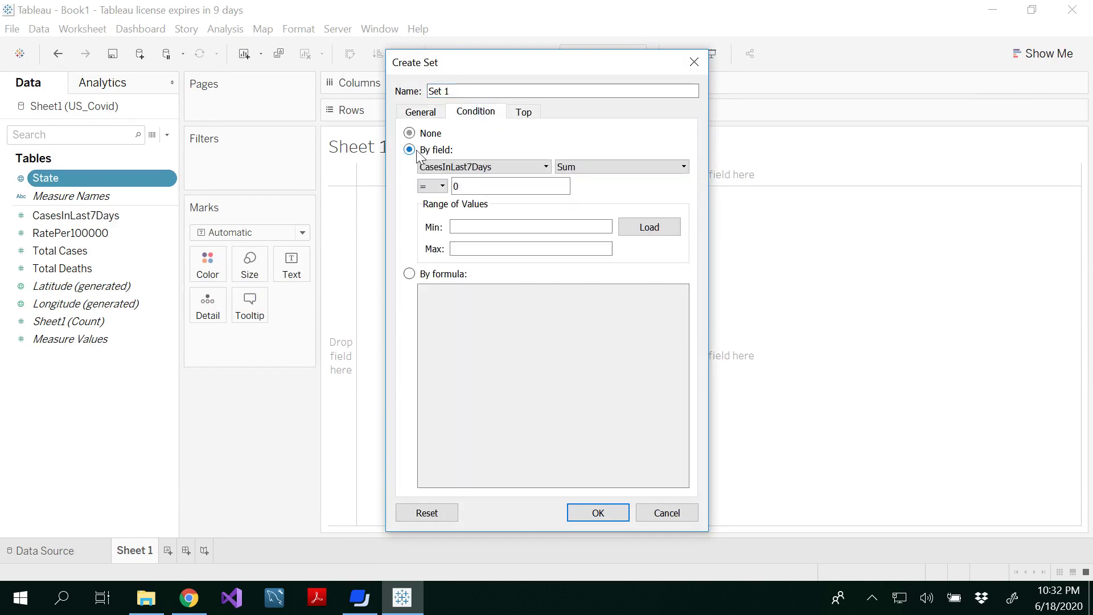
click(545, 166)
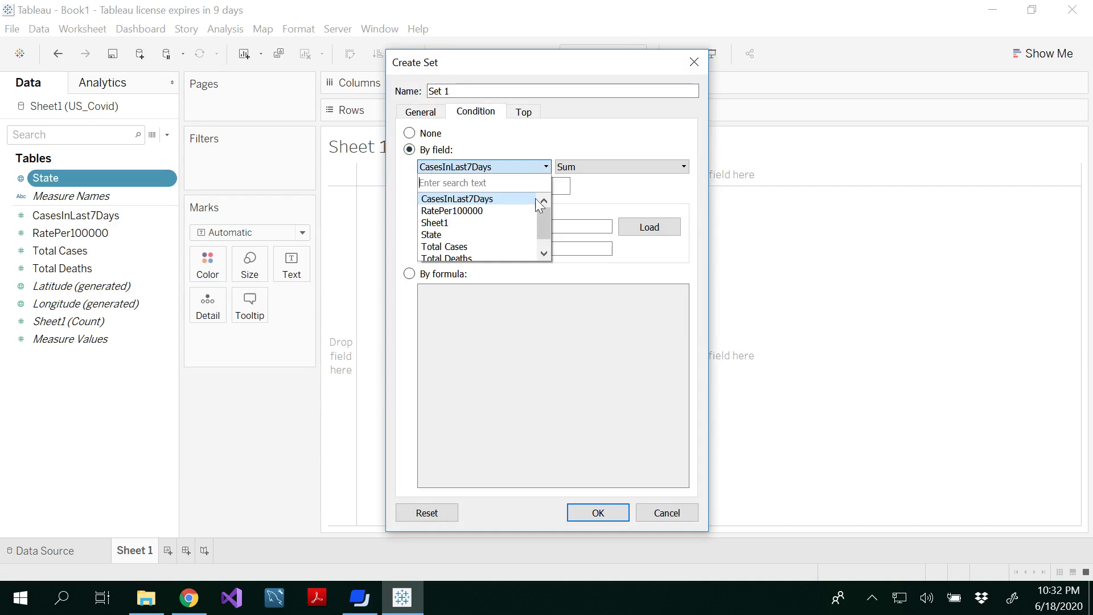
click(517, 251)
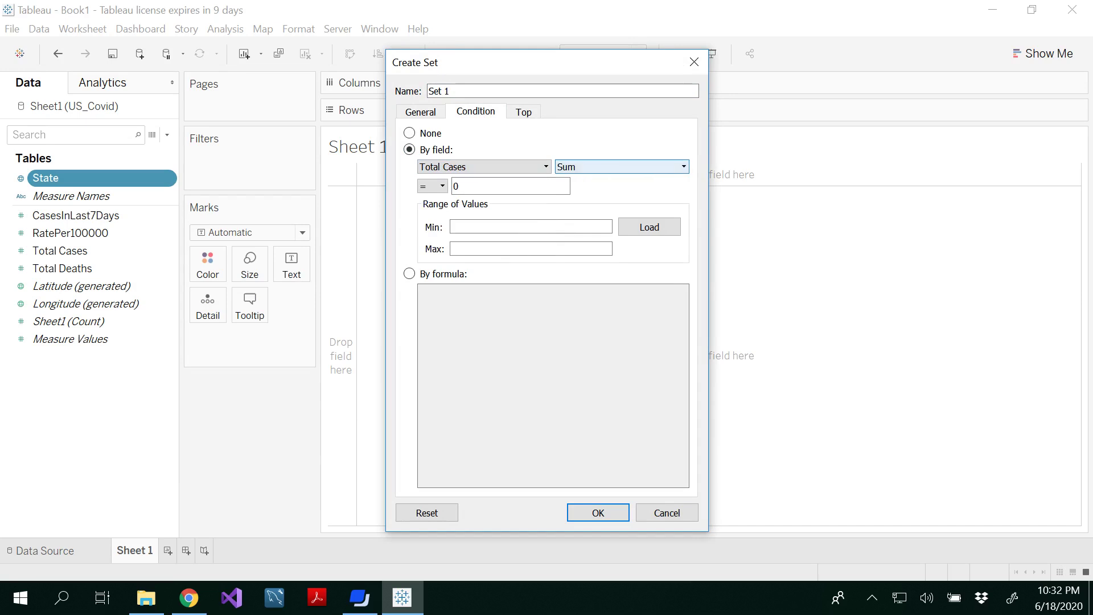
click(443, 186)
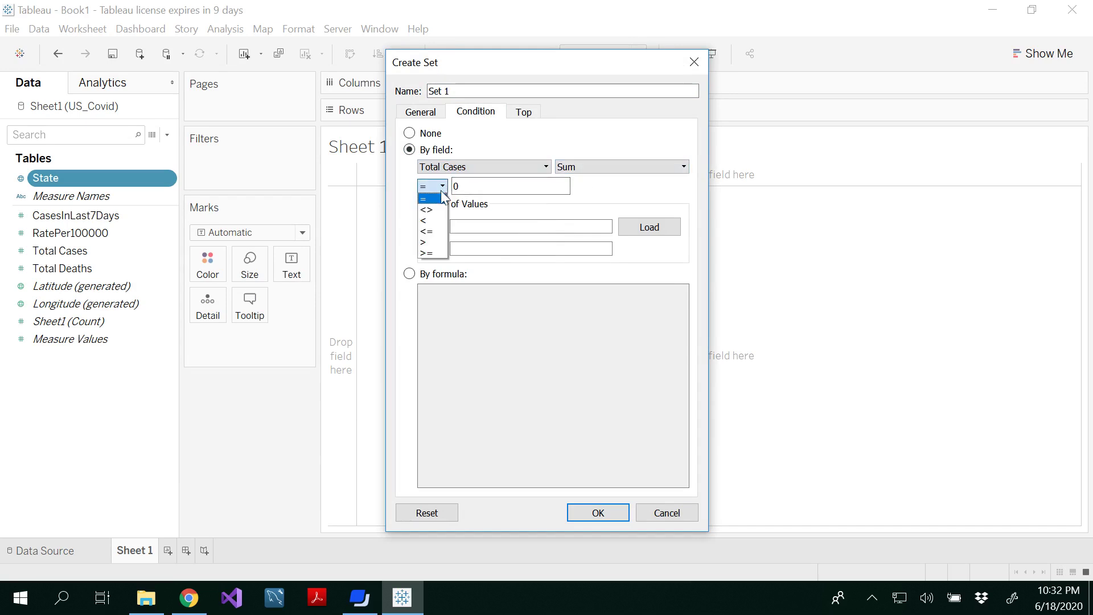
click(434, 231)
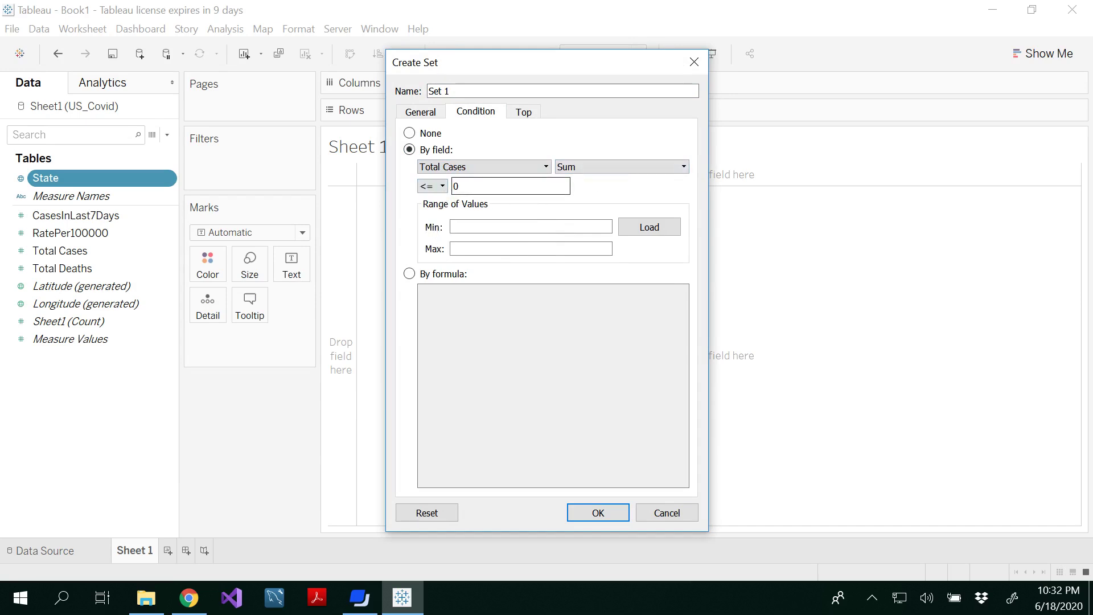
double_click(457, 185)
text(10,000)
click(684, 165)
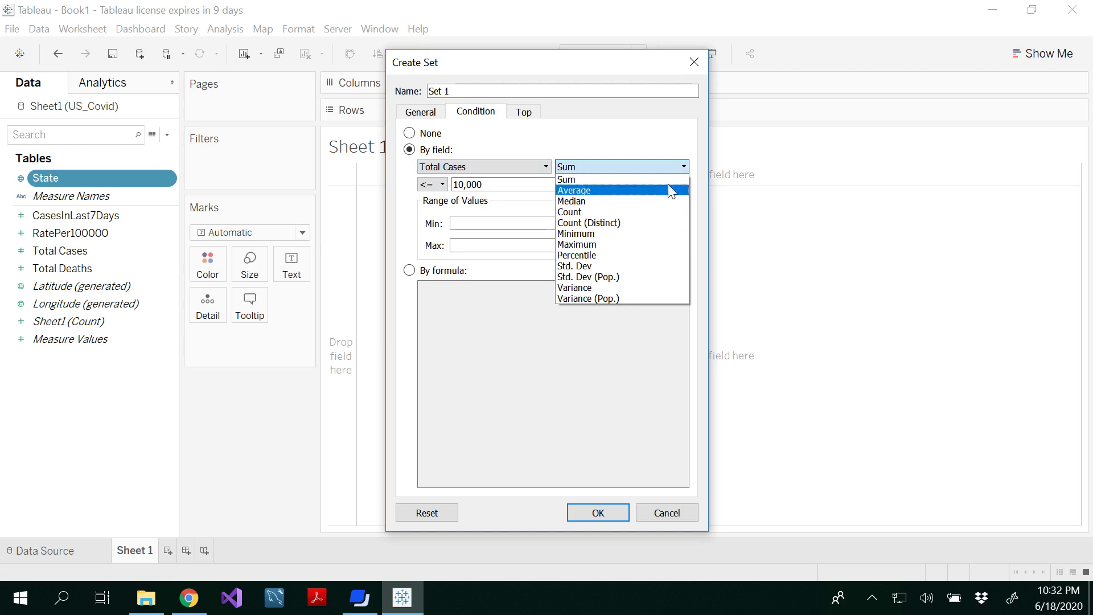
click(677, 167)
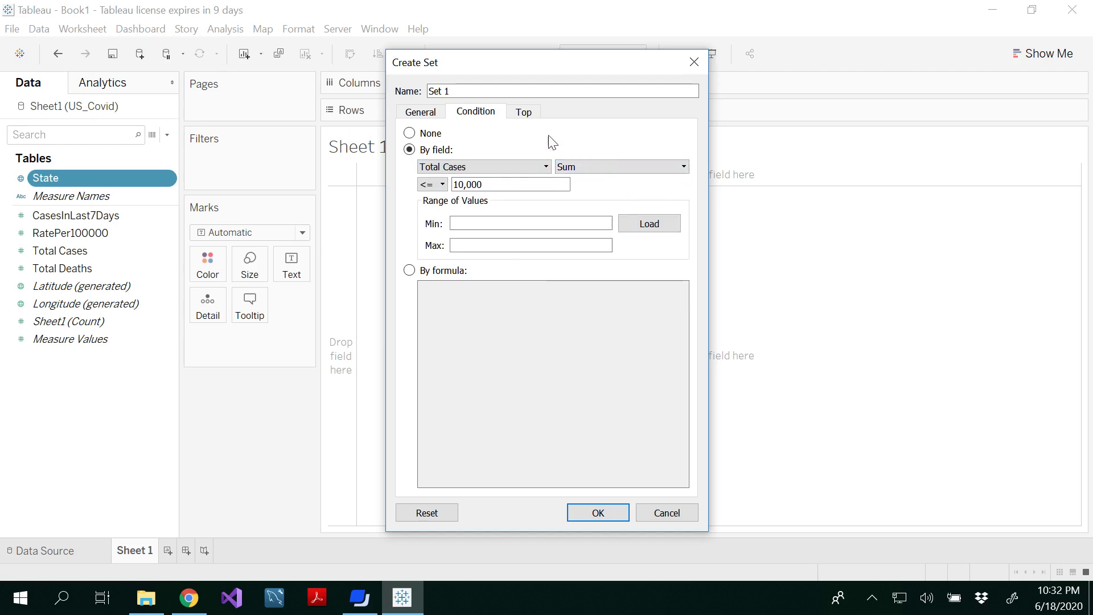
drag(452, 91, 428, 91)
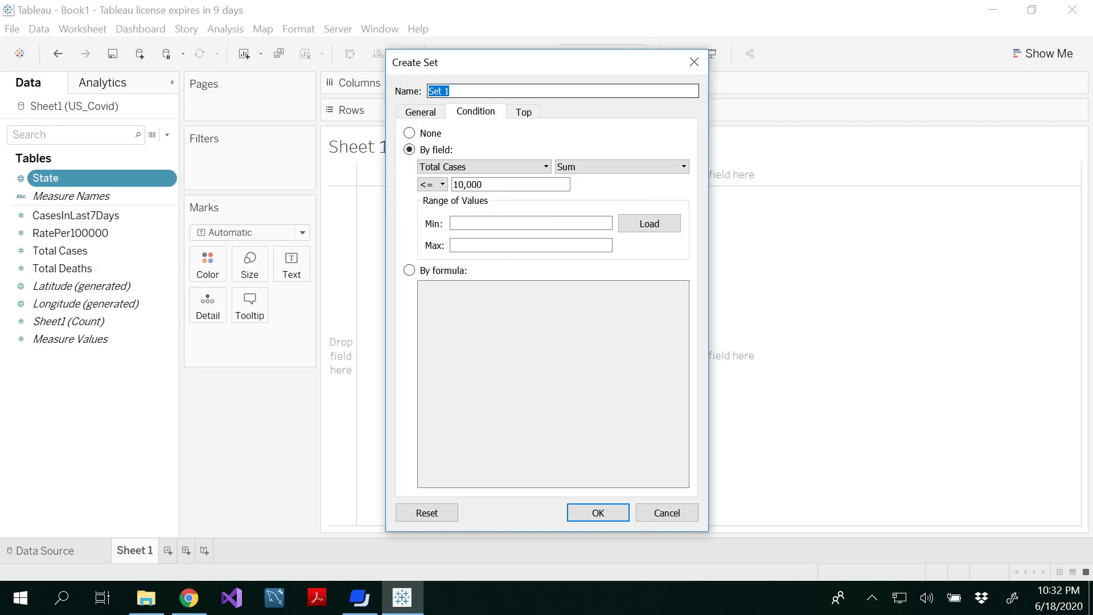
text(mySet1)
text(000)
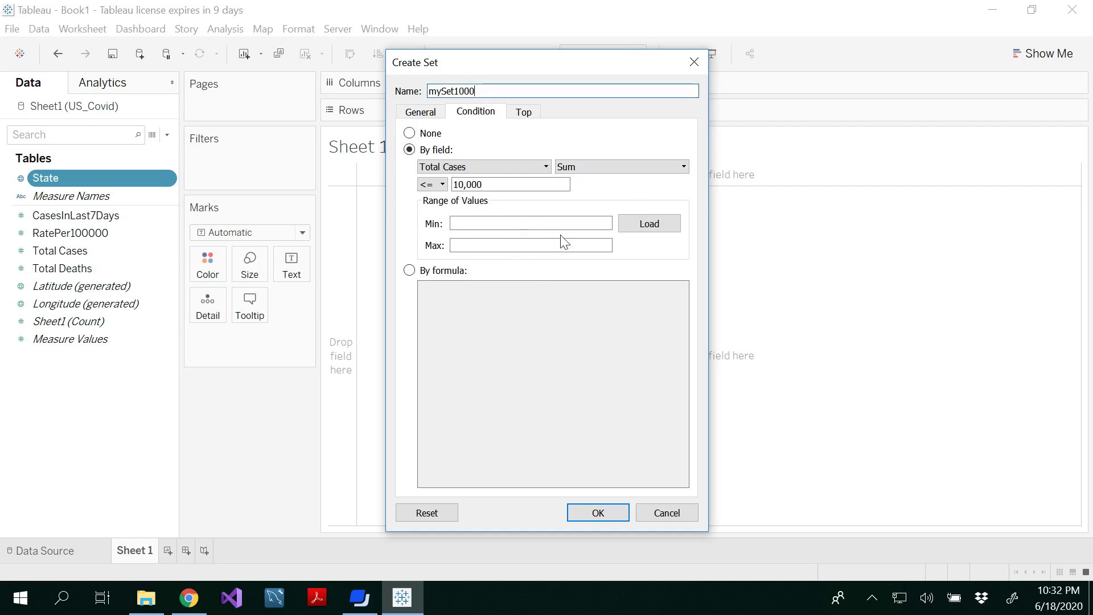
Confirm the mySet1000 set, then map the State field with the Map mark type
click(597, 513)
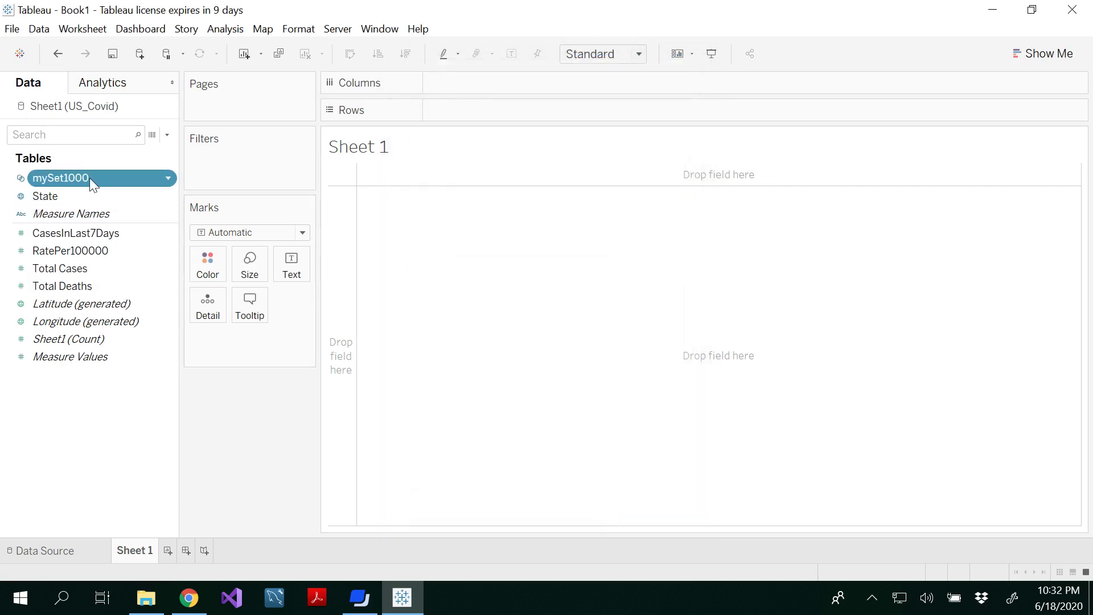
click(50, 198)
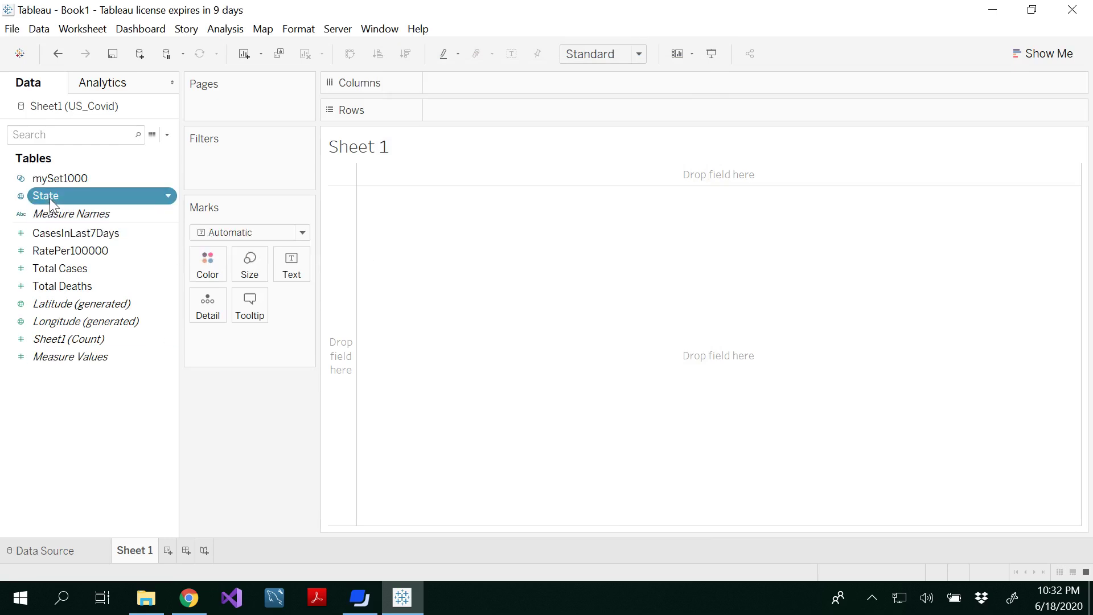
double_click(50, 199)
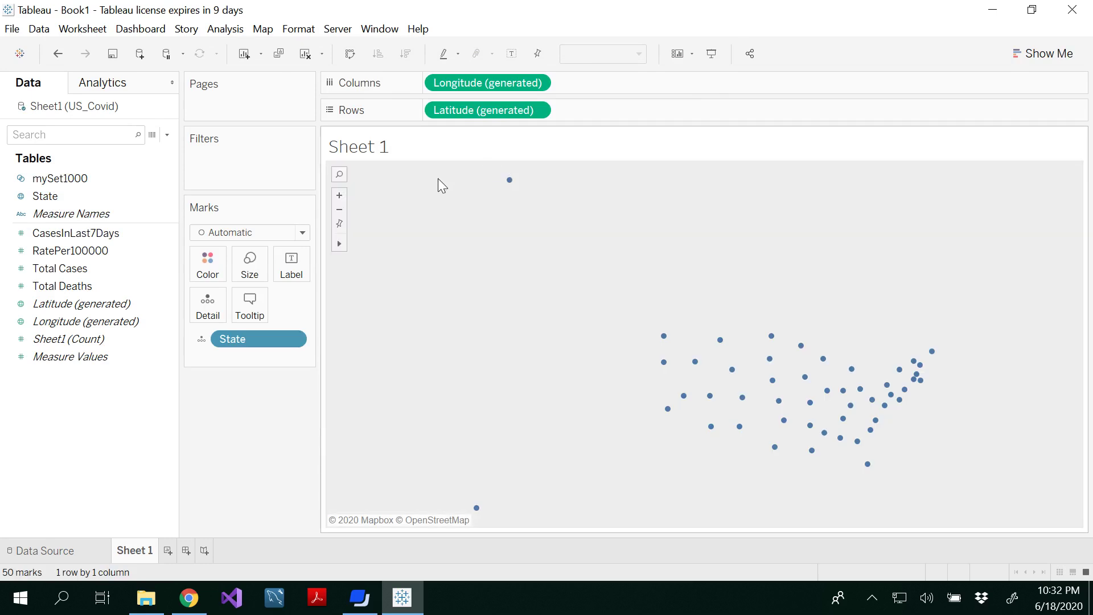
click(303, 232)
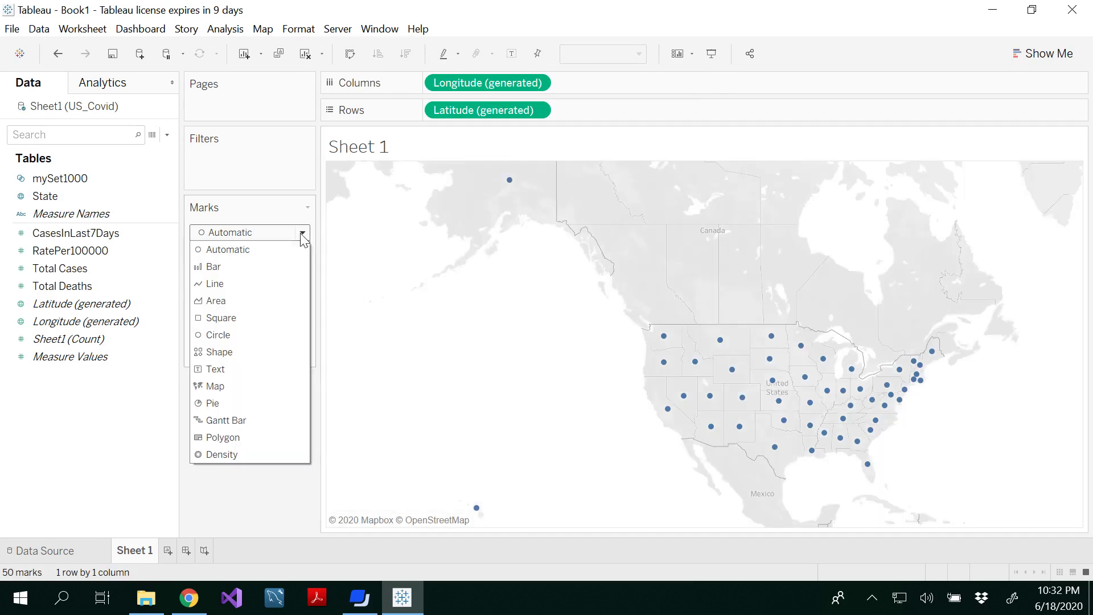
click(238, 391)
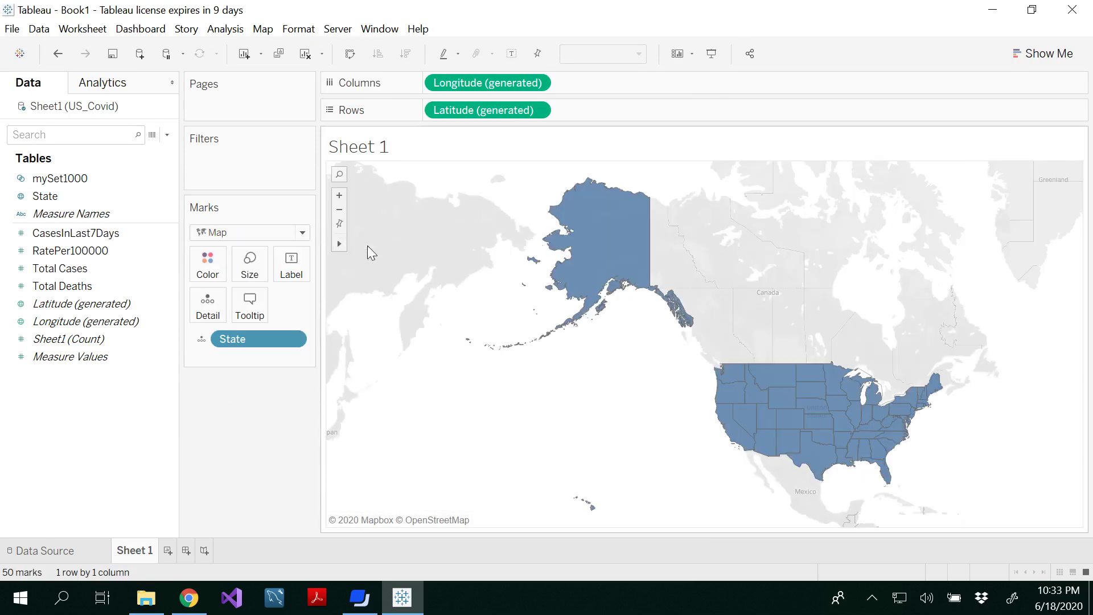
Shift the map left and colour the states by mySet1000 In/Out membership
mouse_move(561, 341)
mouse_down()
mouse_move(470, 313)
mouse_move(488, 339)
mouse_up()
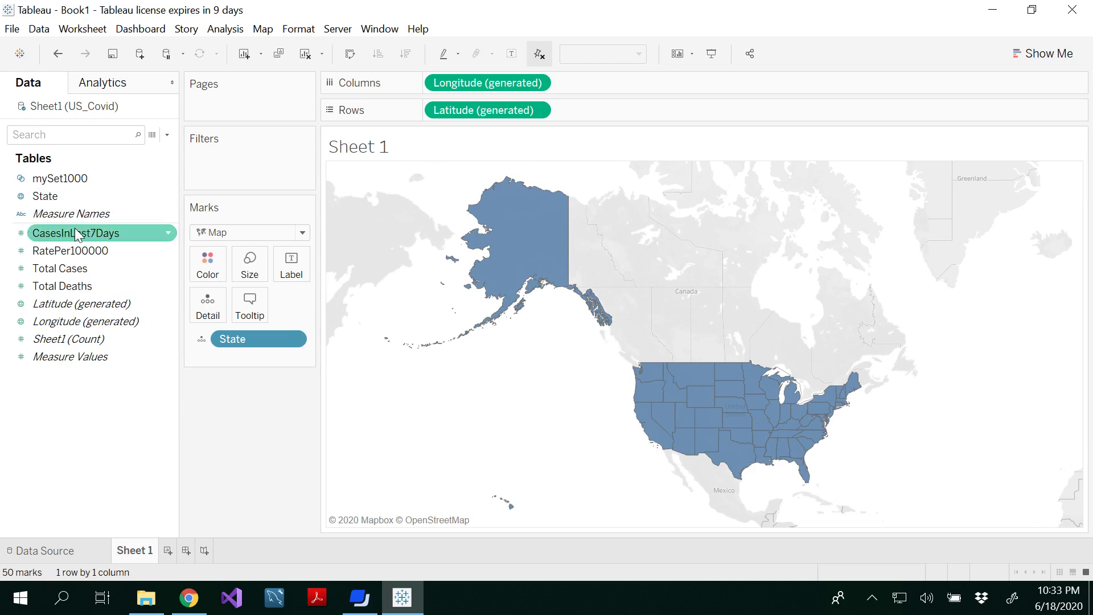
drag(72, 178, 209, 273)
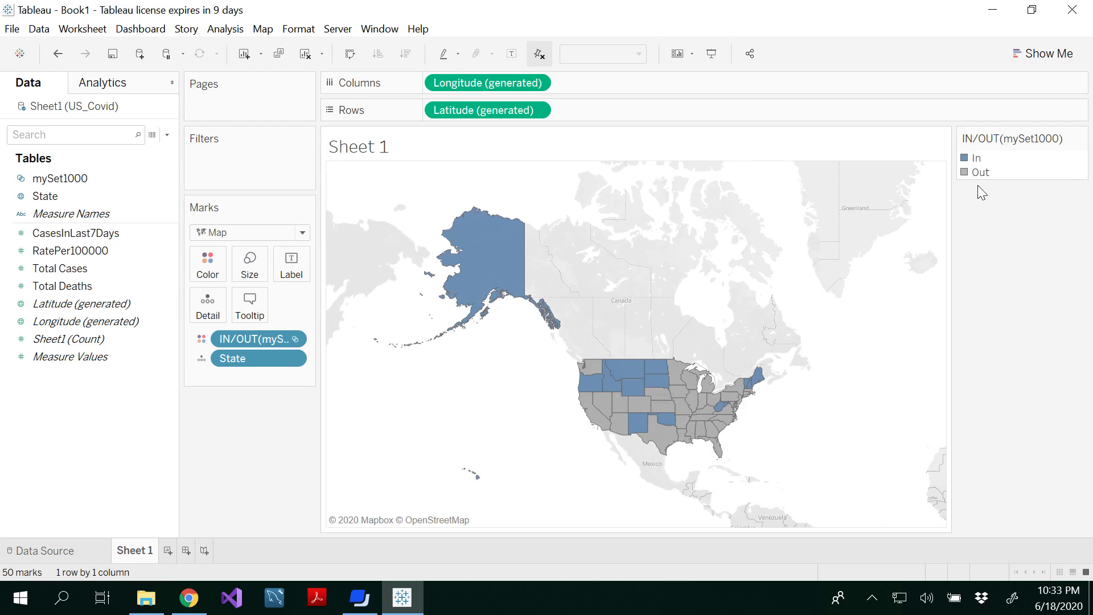
Edit the set legend colours to yellow for In and teal for Out
click(1079, 141)
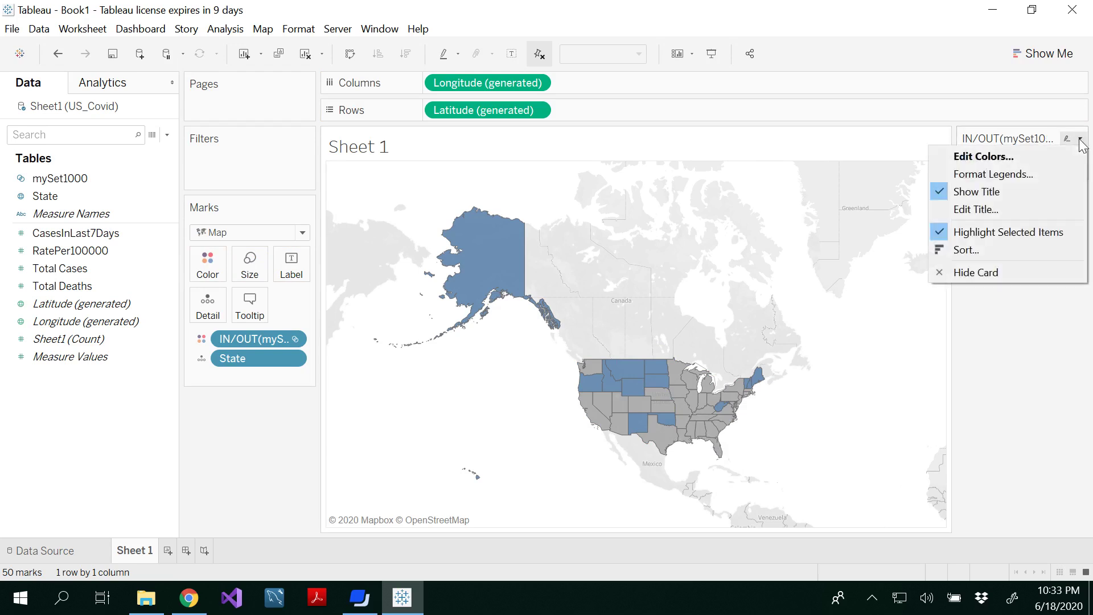
click(984, 157)
click(414, 214)
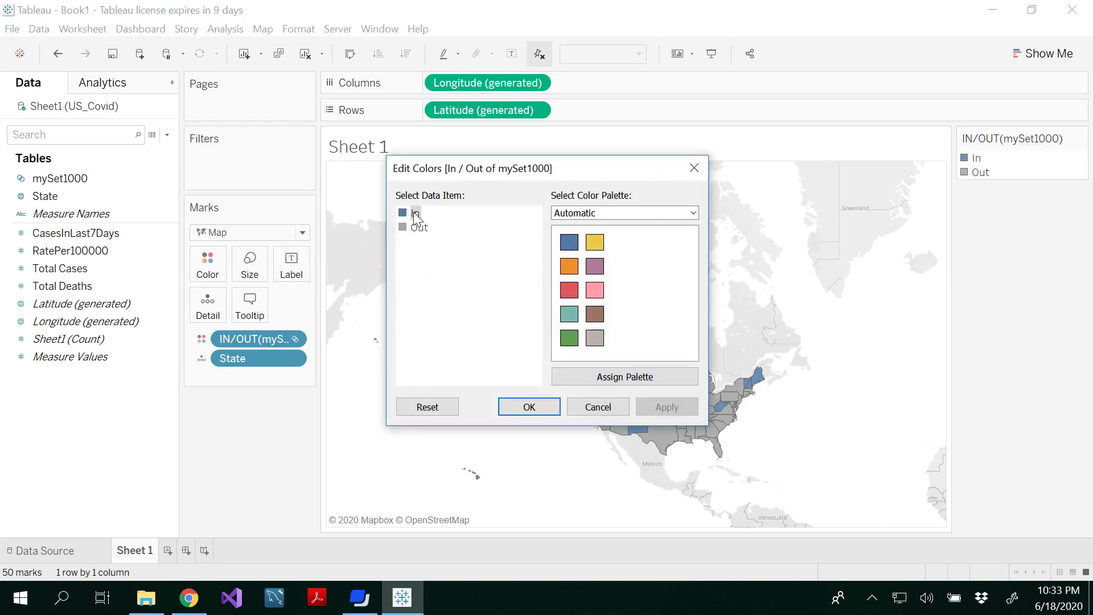
click(595, 242)
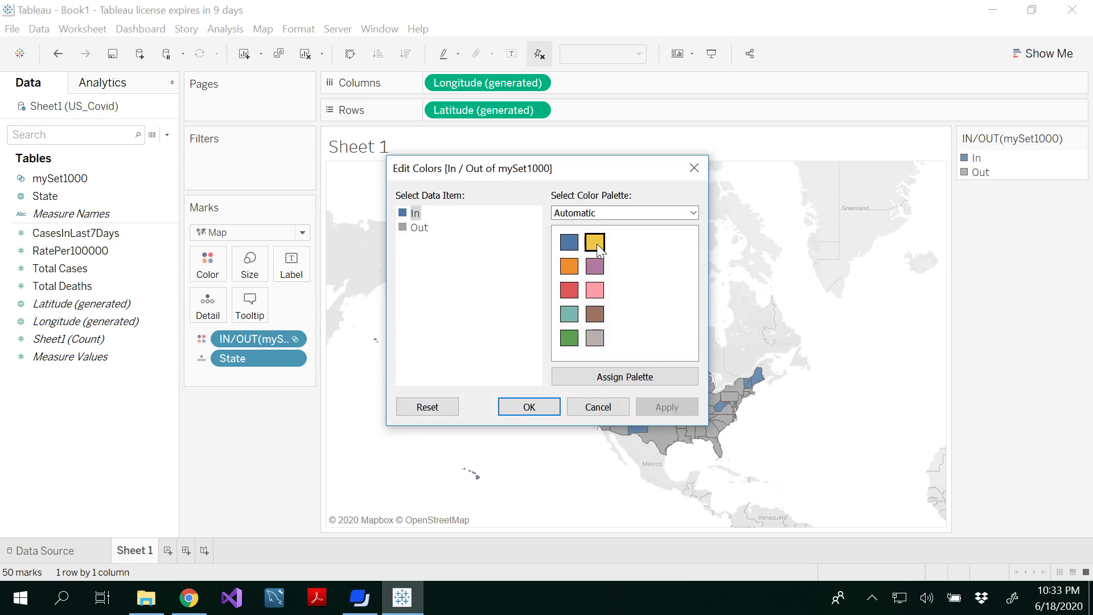
click(418, 227)
click(569, 315)
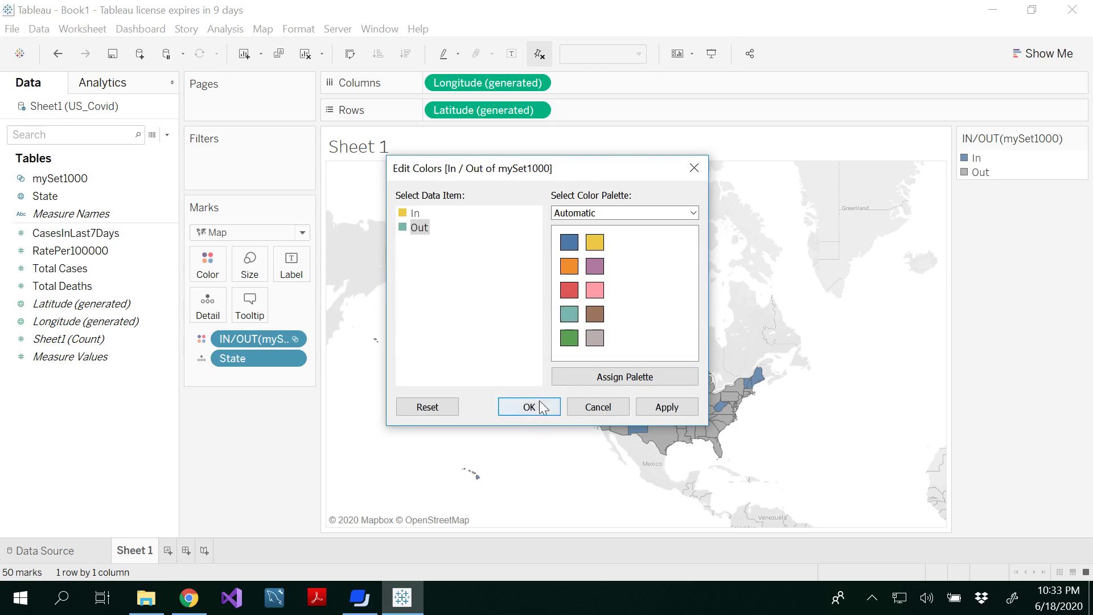
click(672, 408)
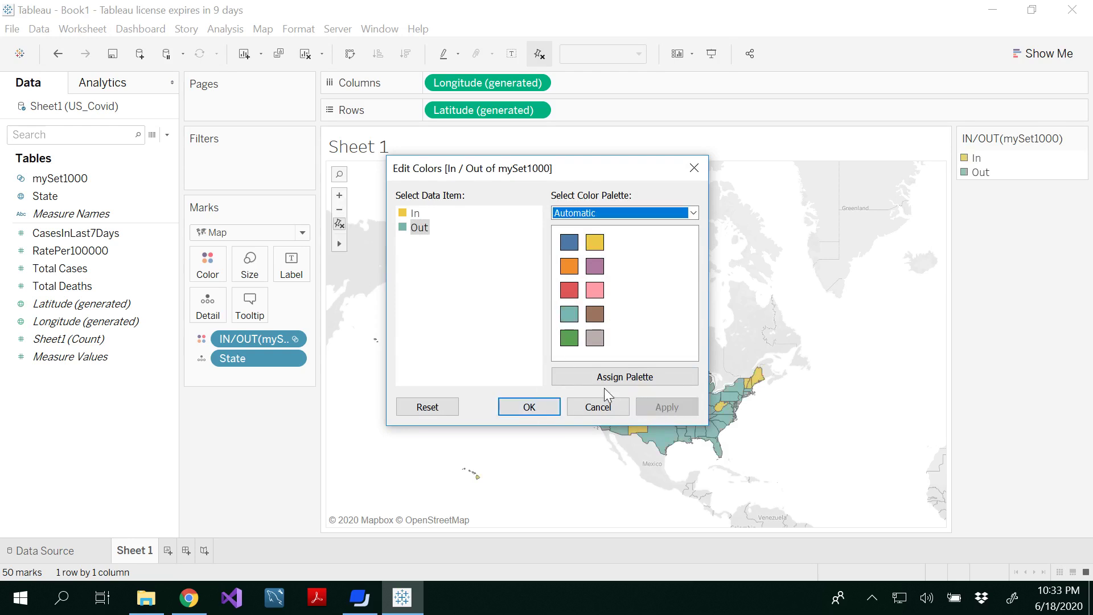
click(545, 408)
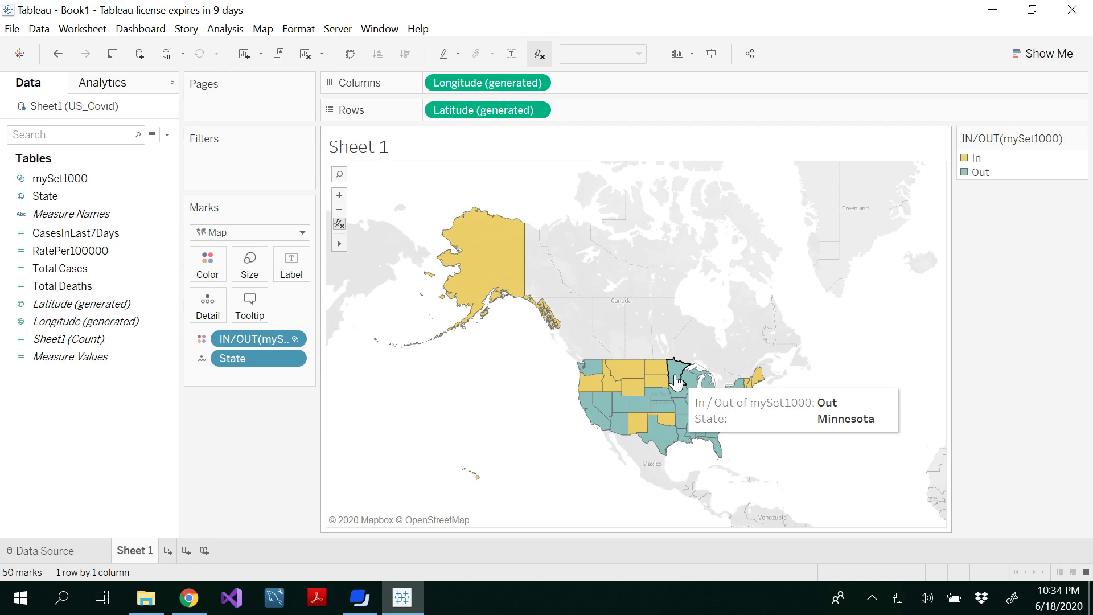
Put Total Cases on the Marks Detail so each state's case count appears
click(79, 268)
drag(79, 267, 206, 318)
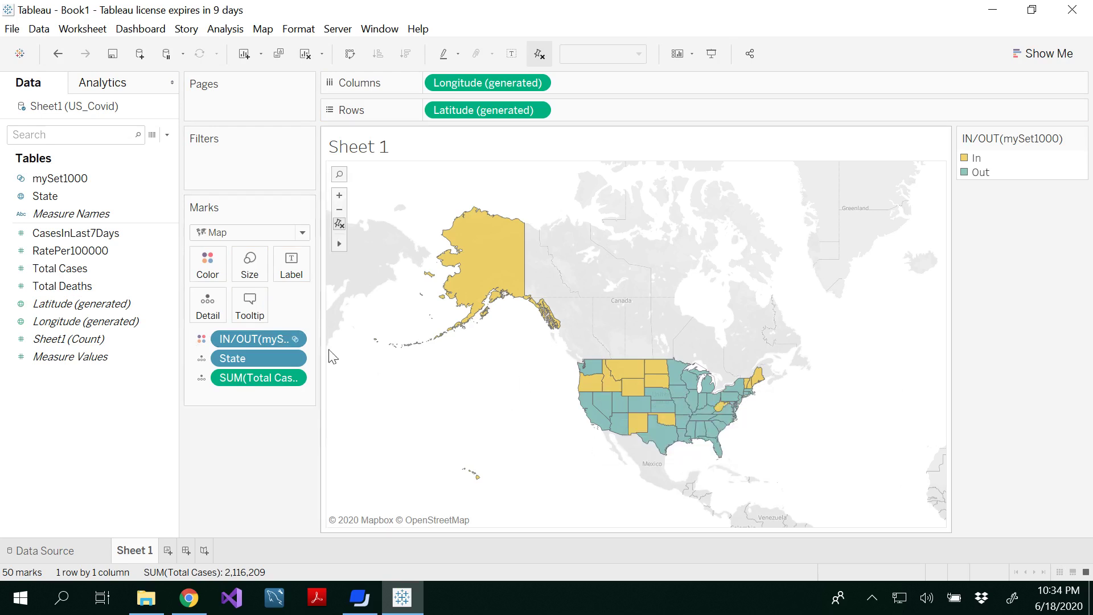
Show the IN/OUT filter, try In-only and Out-only views, then include both
mouse_move(258, 339)
click(291, 339)
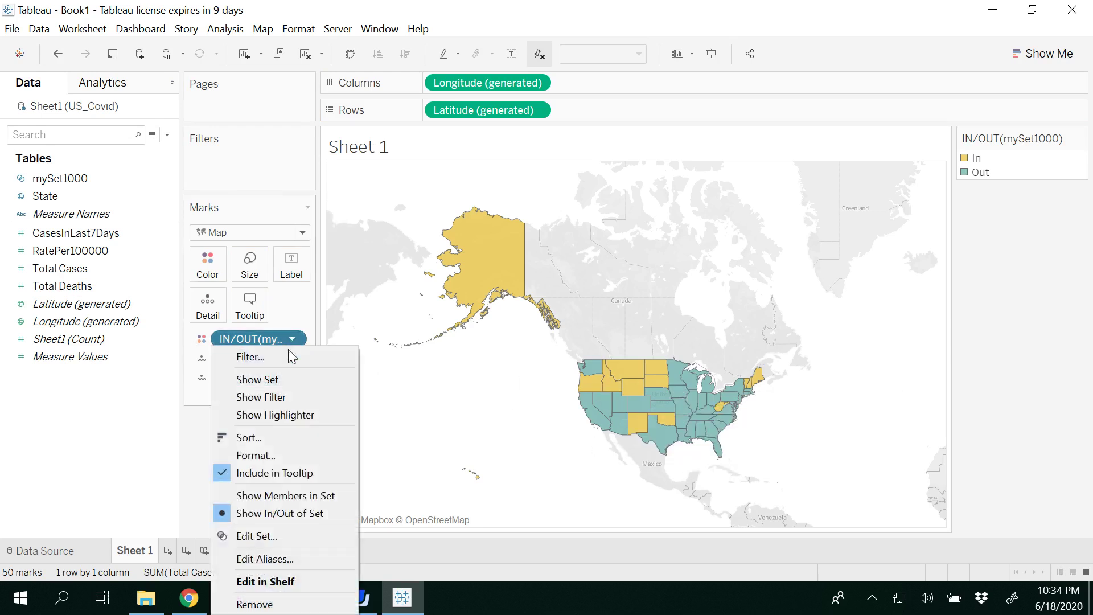
click(278, 398)
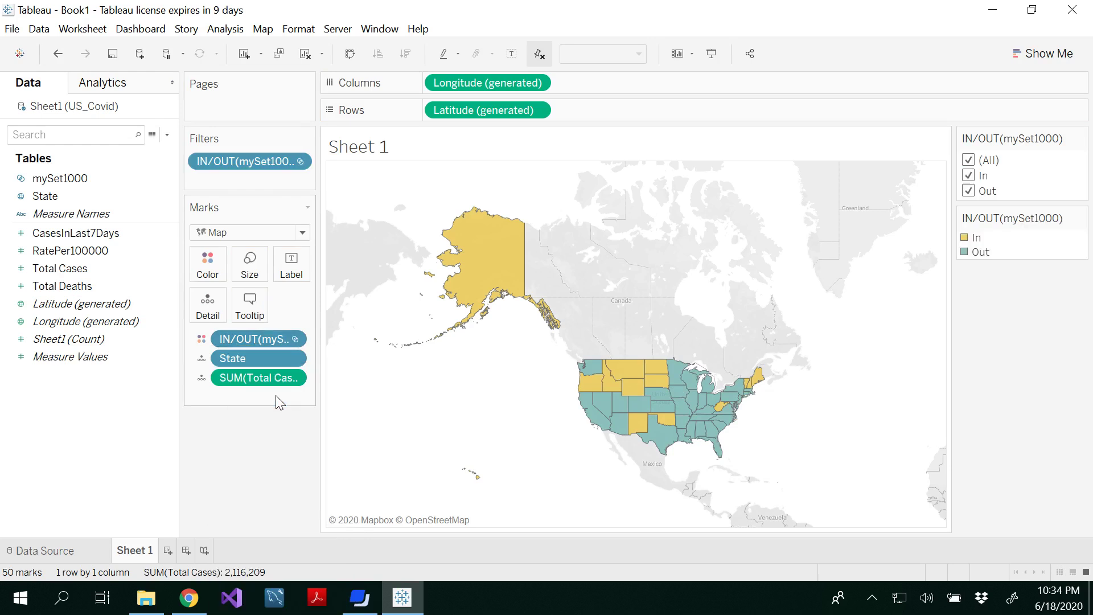
click(968, 161)
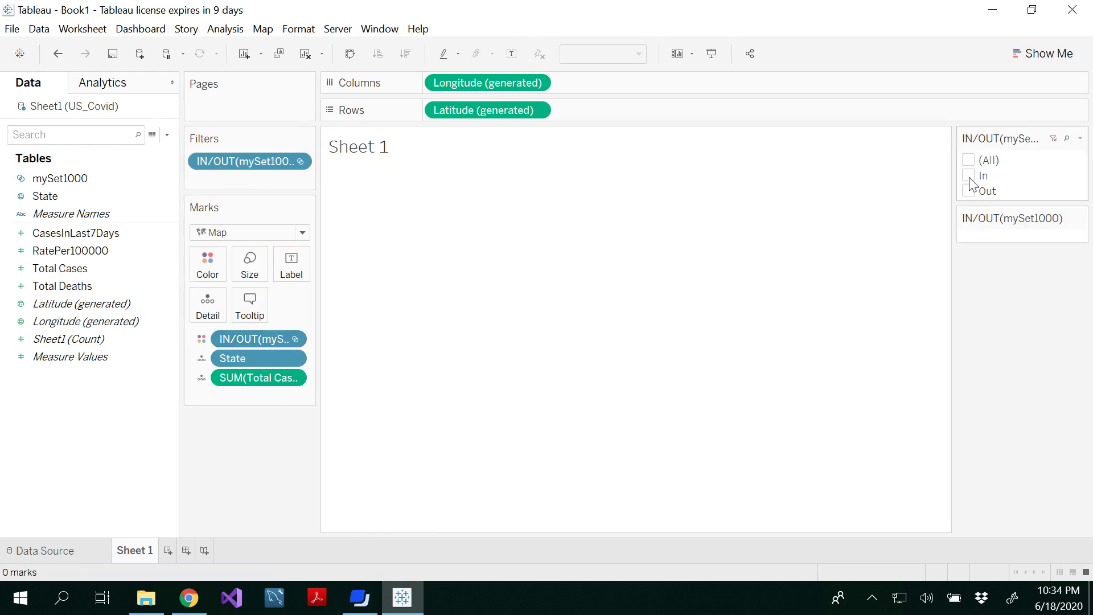
click(968, 174)
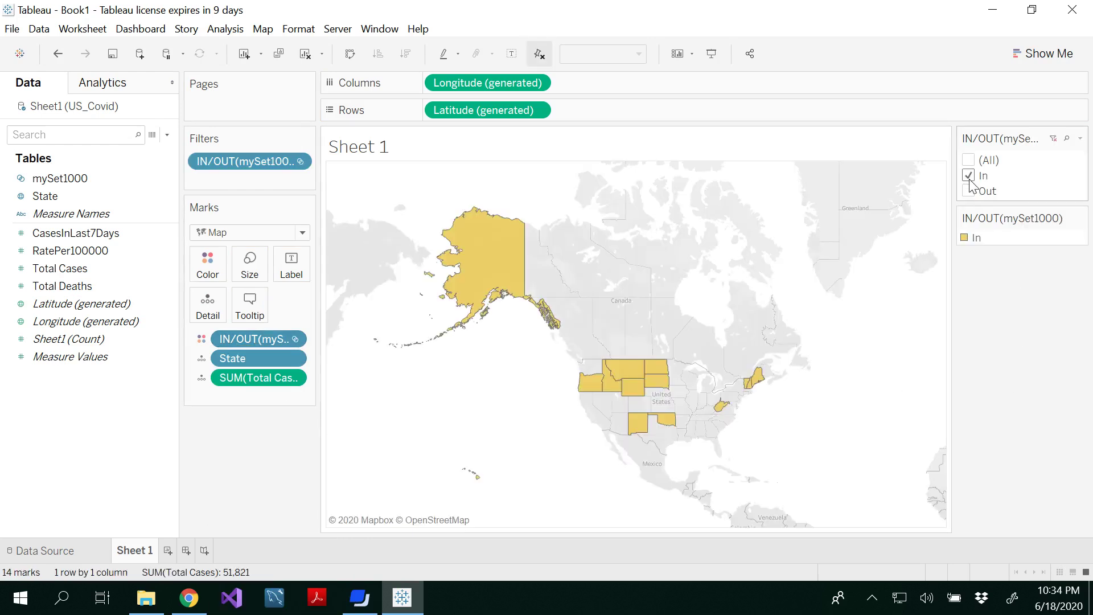
click(969, 190)
click(968, 175)
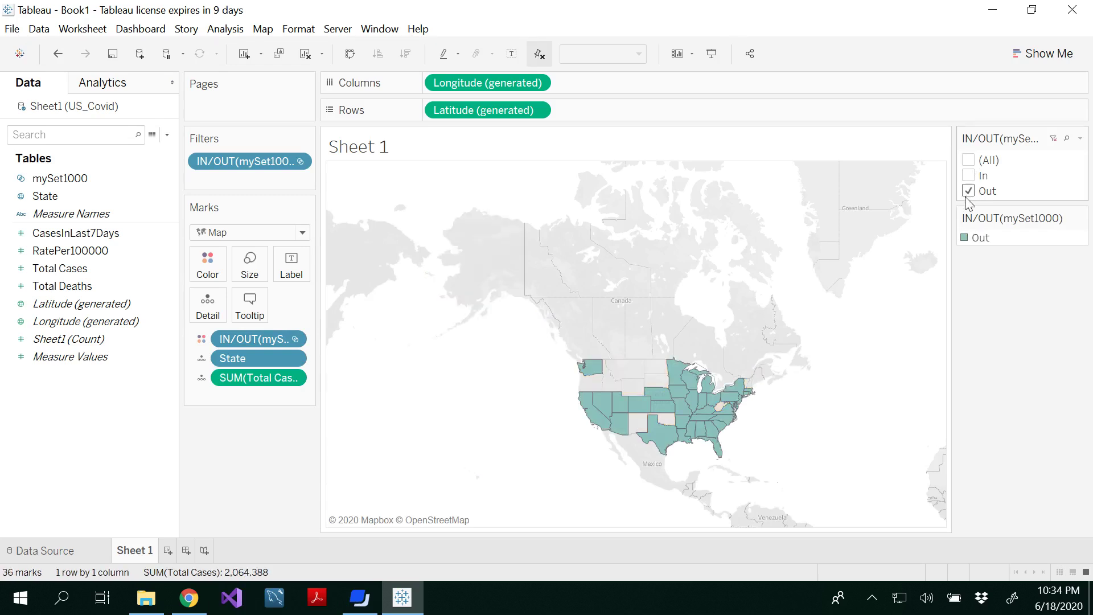
scroll(776, 356, up, 1)
scroll(776, 356, up, 1)
scroll(775, 361, down, 1)
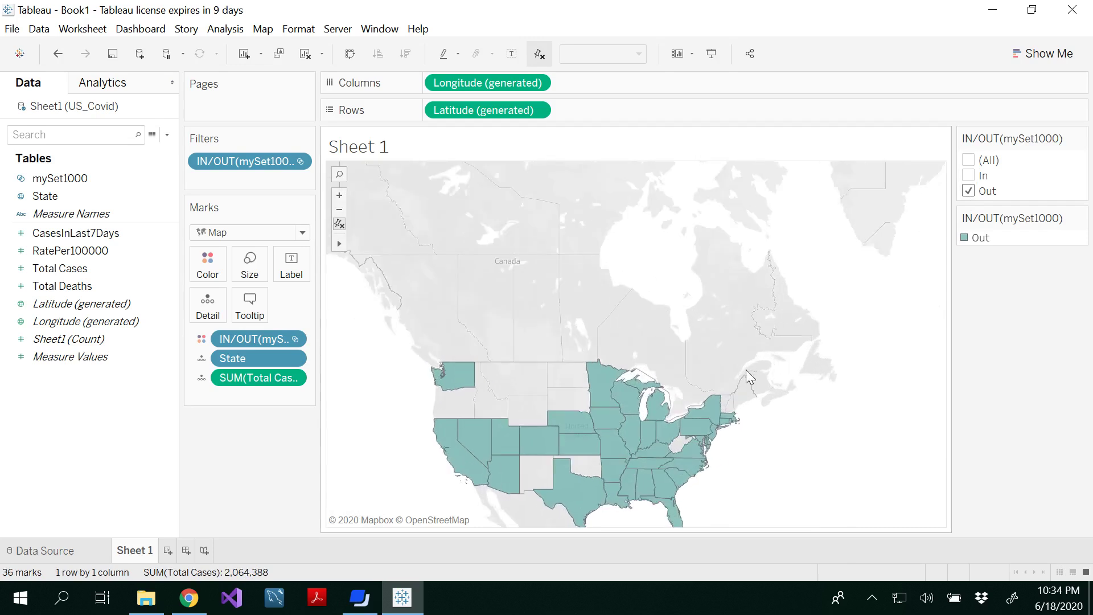
scroll(746, 370, down, 1)
scroll(771, 382, up, 1)
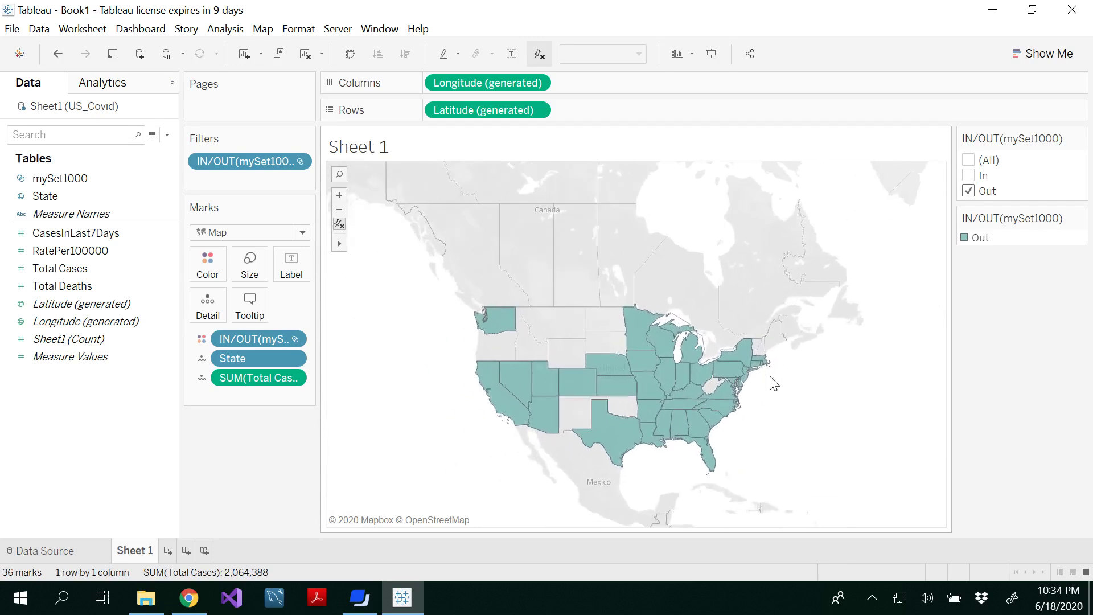
scroll(771, 379, up, 1)
scroll(761, 381, up, 1)
drag(815, 294, 805, 339)
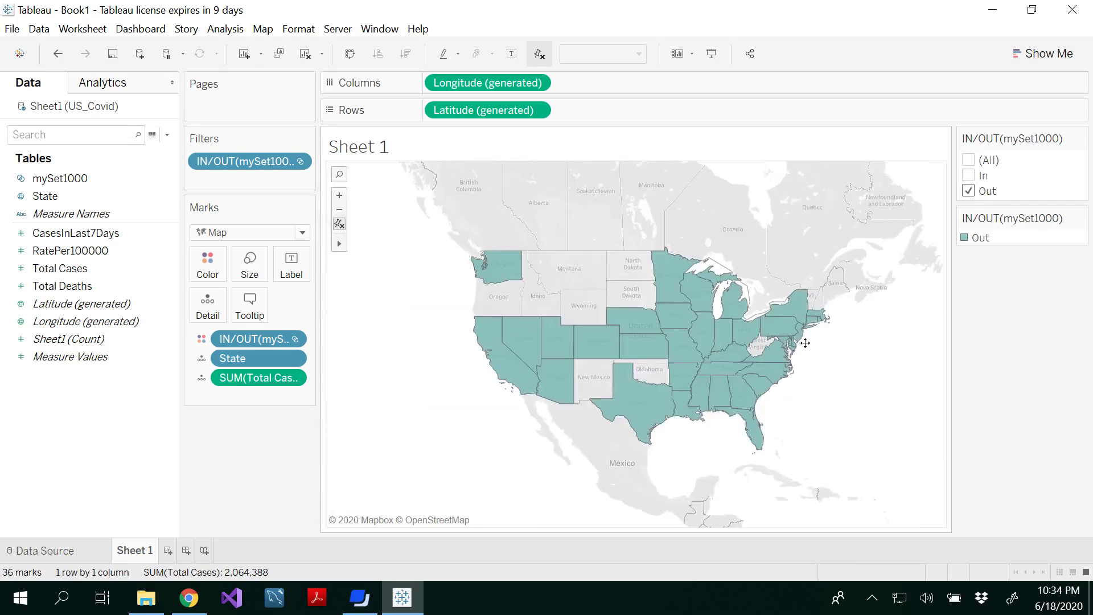
click(969, 175)
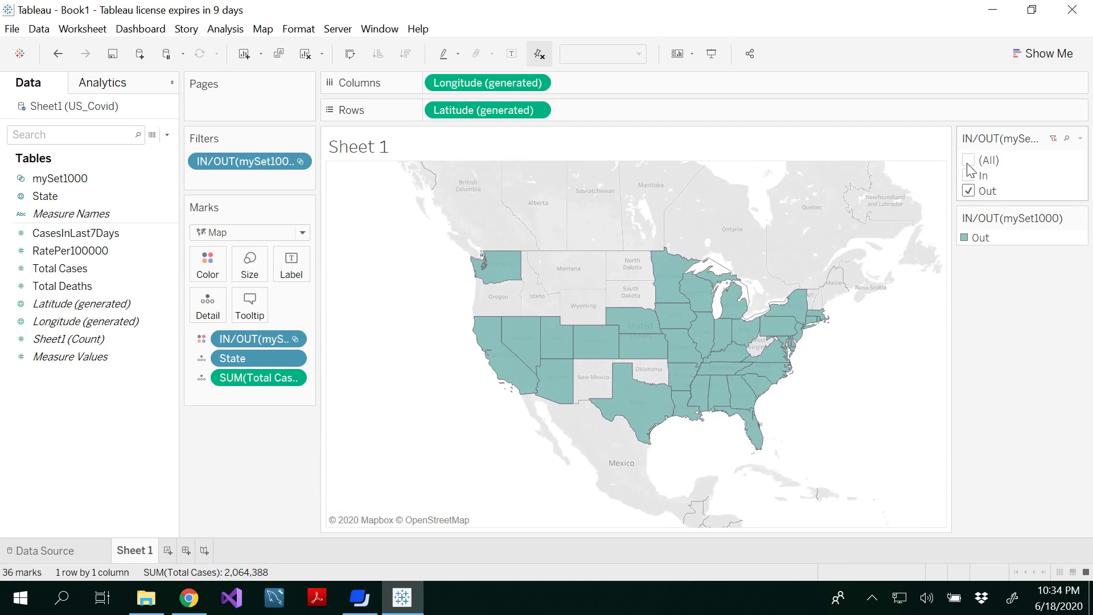
Make the IN/OUT filter a single-value dropdown, choosing In, then Out
click(1080, 138)
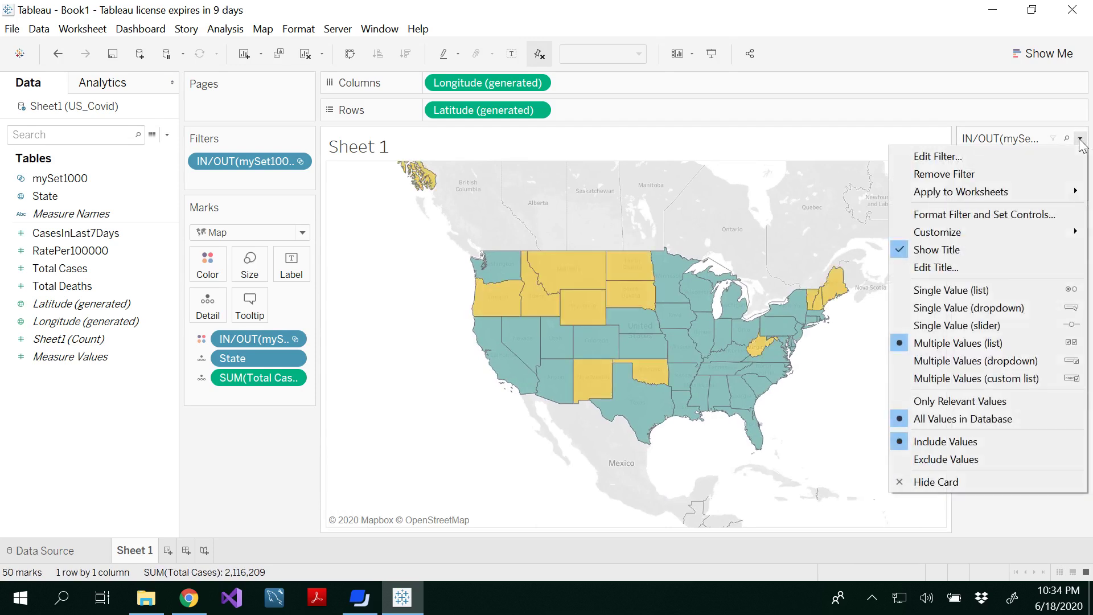
click(985, 309)
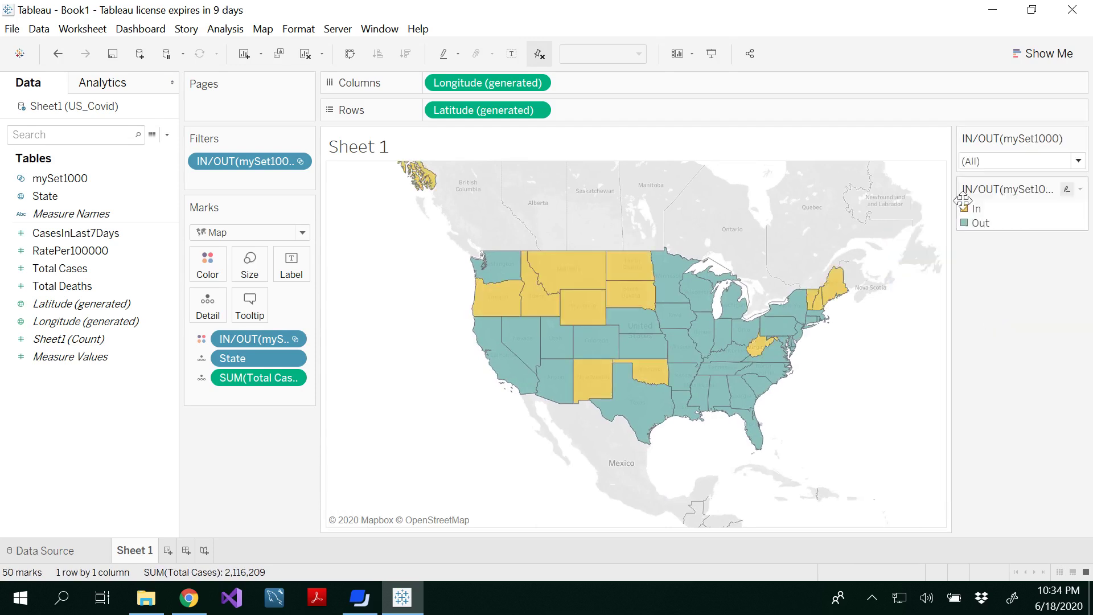
click(1079, 162)
click(986, 195)
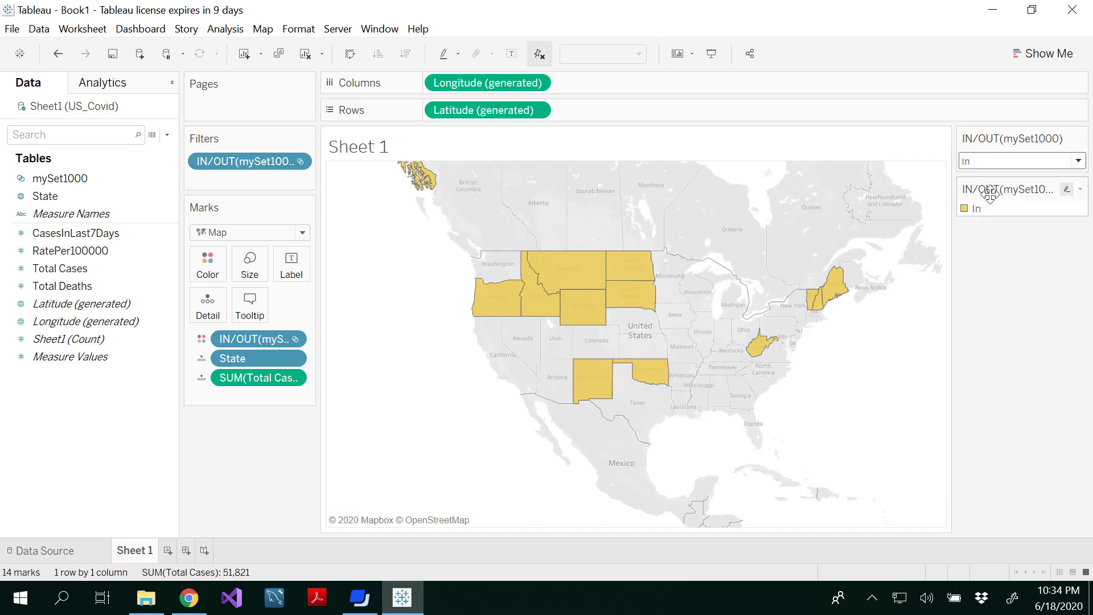
click(1079, 162)
click(991, 211)
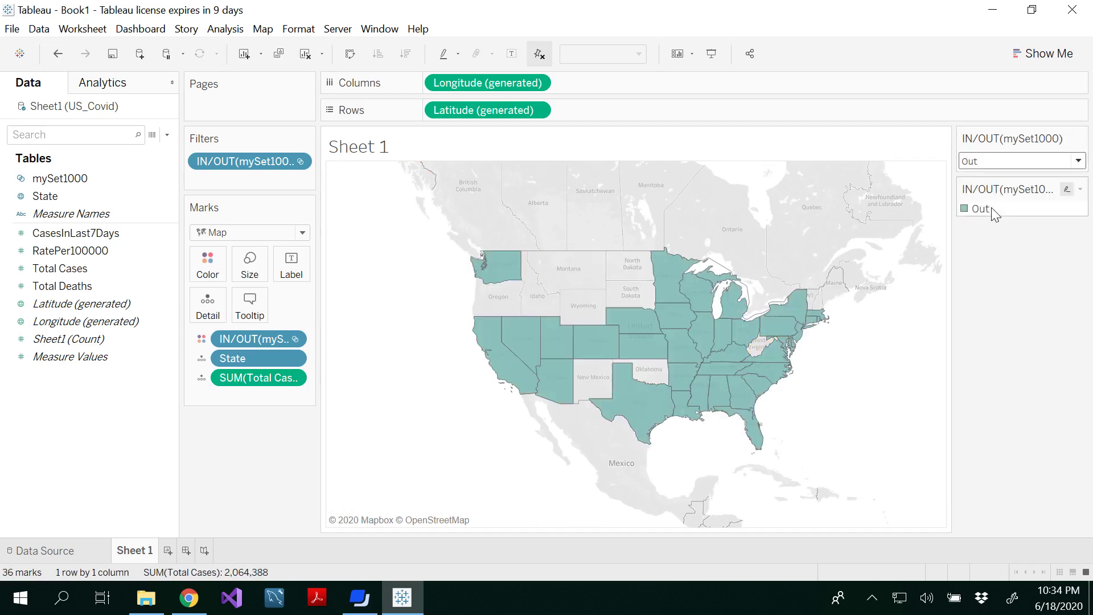
click(1077, 163)
click(1080, 138)
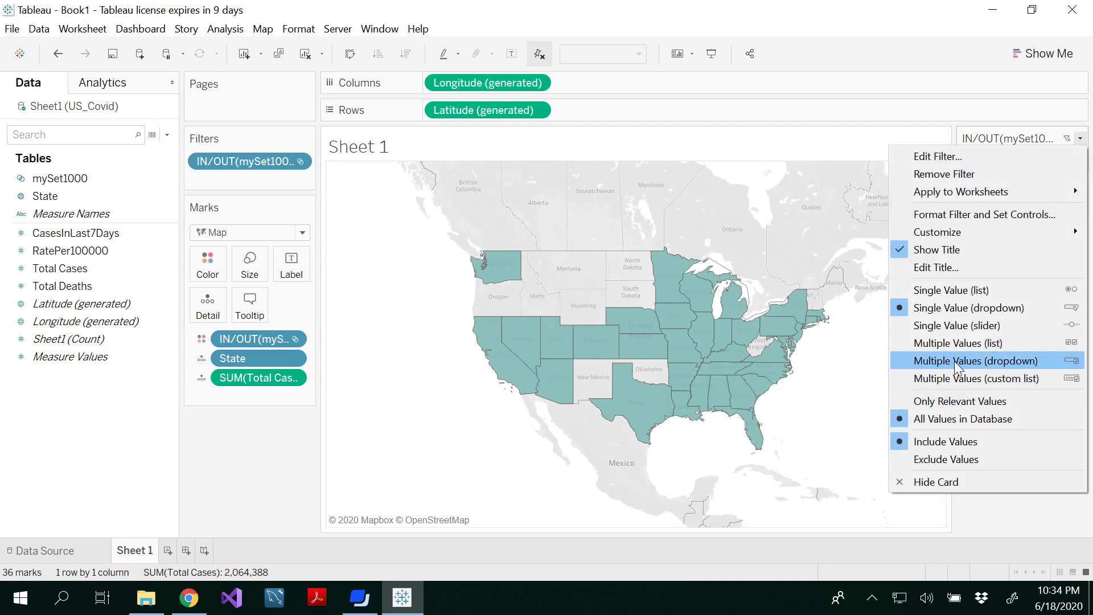
Make the IN/OUT filter a single-value slider, stepping from In to (All)
click(956, 325)
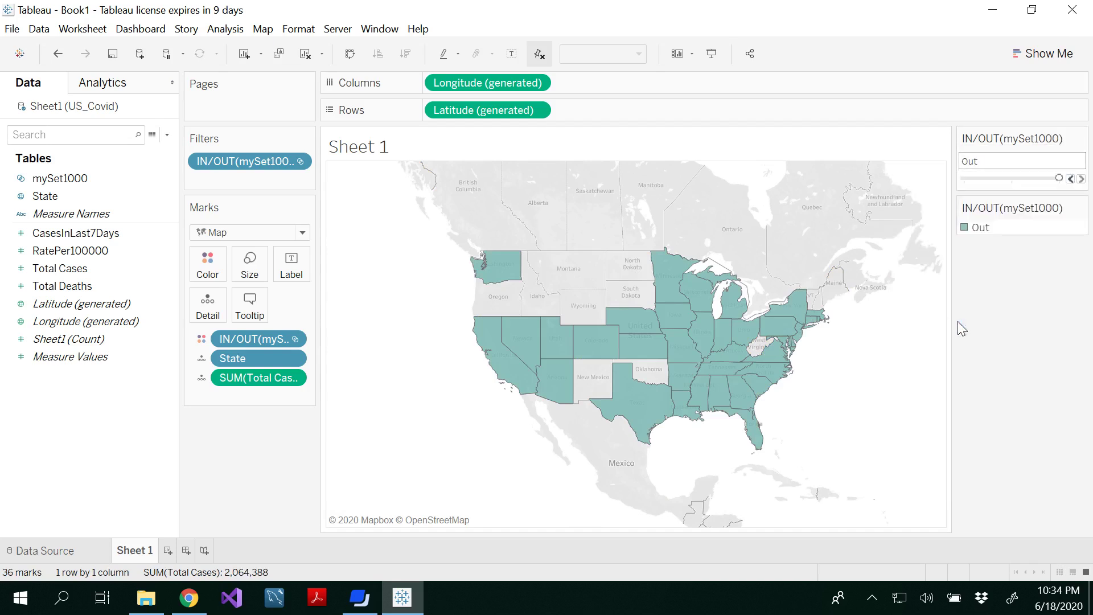
click(1070, 179)
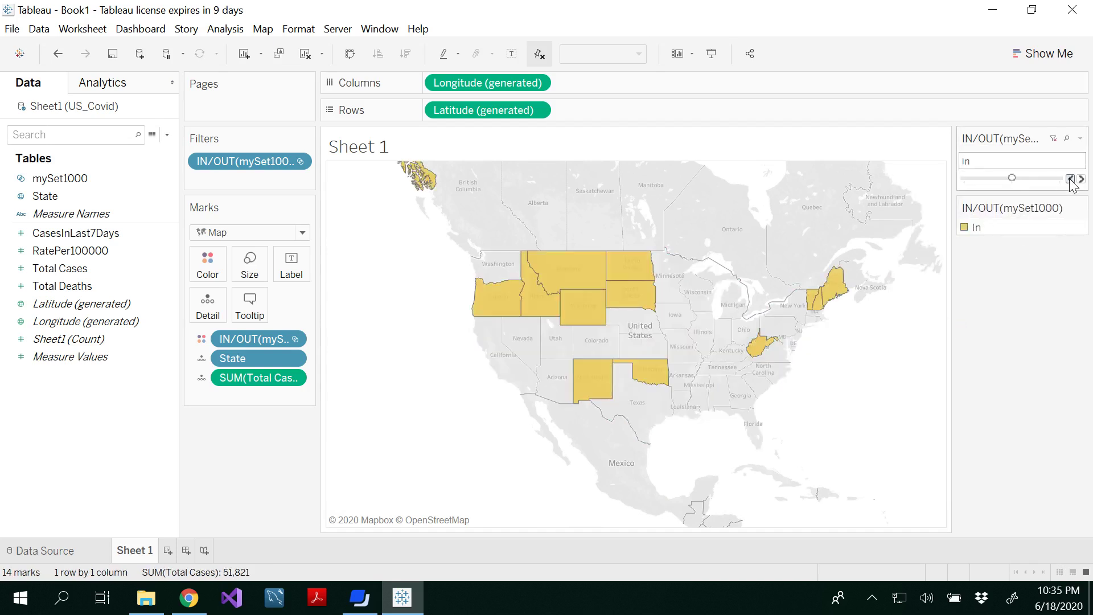
click(1070, 178)
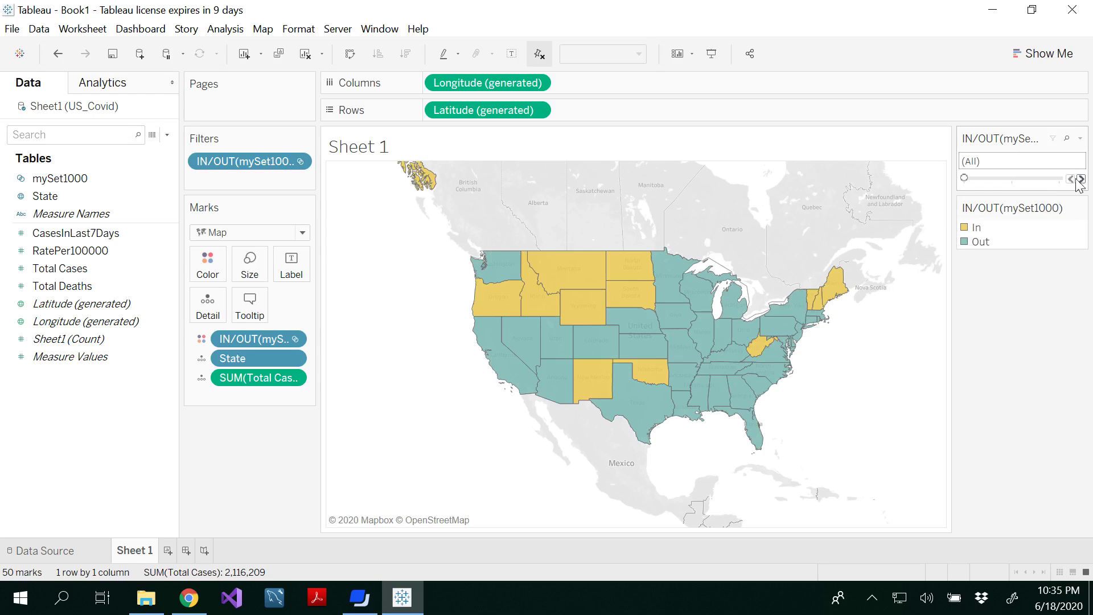
click(1080, 140)
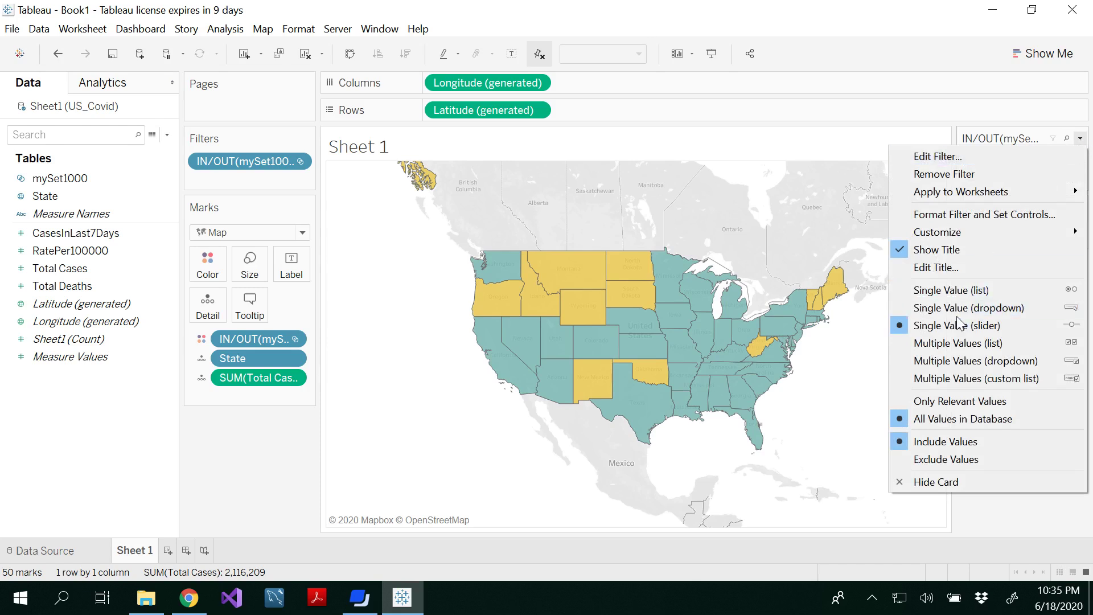
click(966, 508)
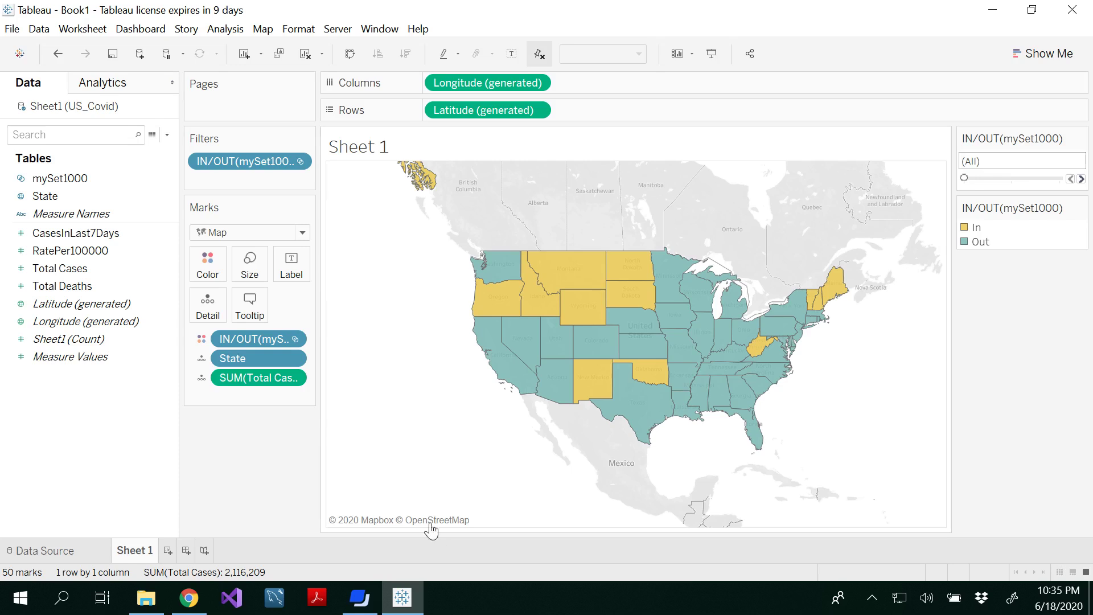
click(83, 201)
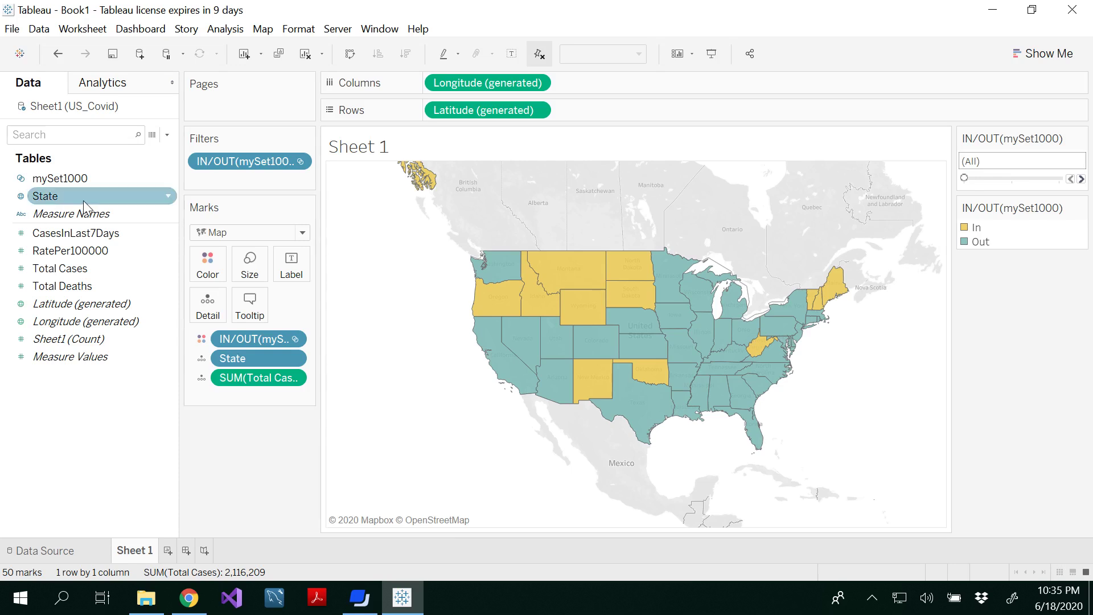